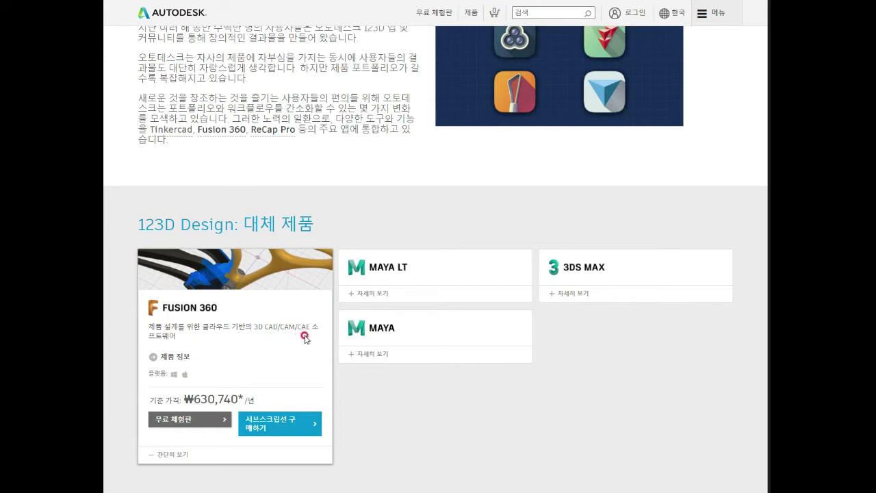
Read the Autodesk page on the 123D discontinuation and the replacement products offered for 123D Design.
scroll(309, 334, up, 2)
scroll(342, 334, down, 1)
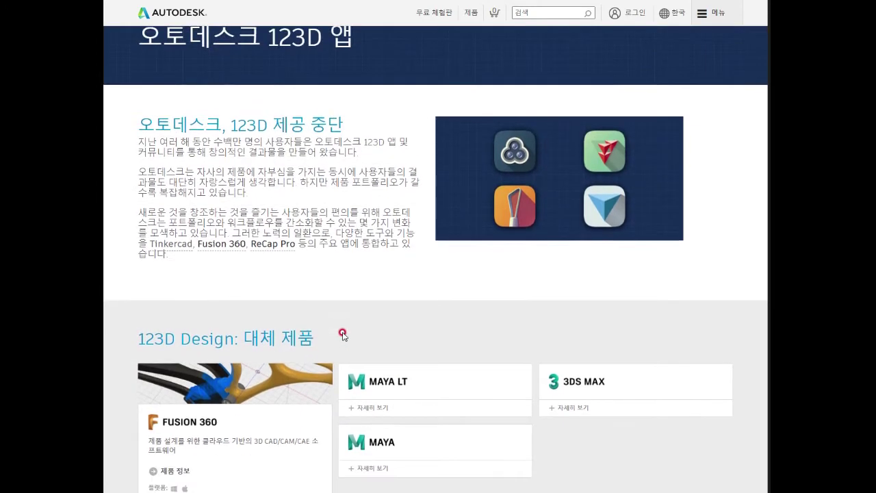
scroll(342, 334, down, 2)
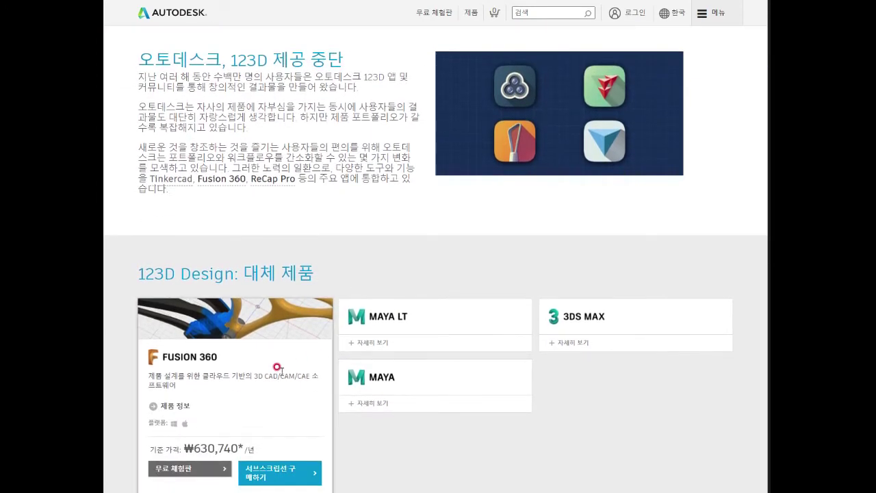
scroll(279, 368, down, 1)
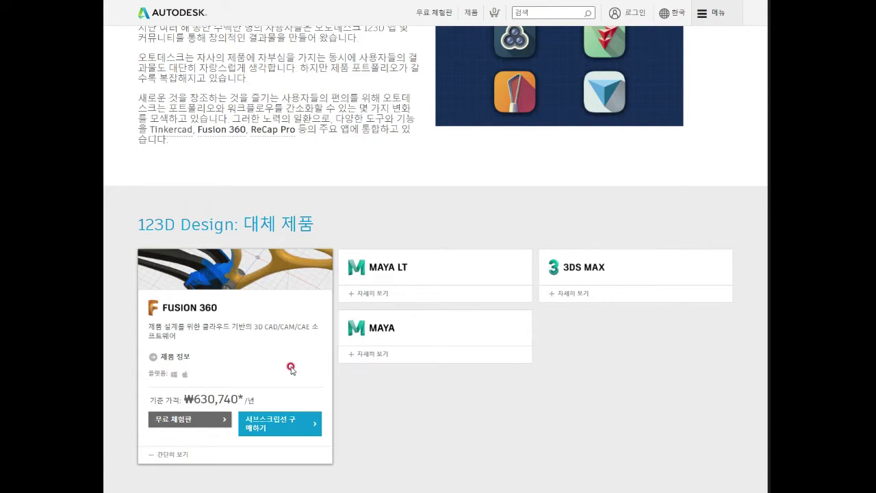
scroll(291, 369, up, 3)
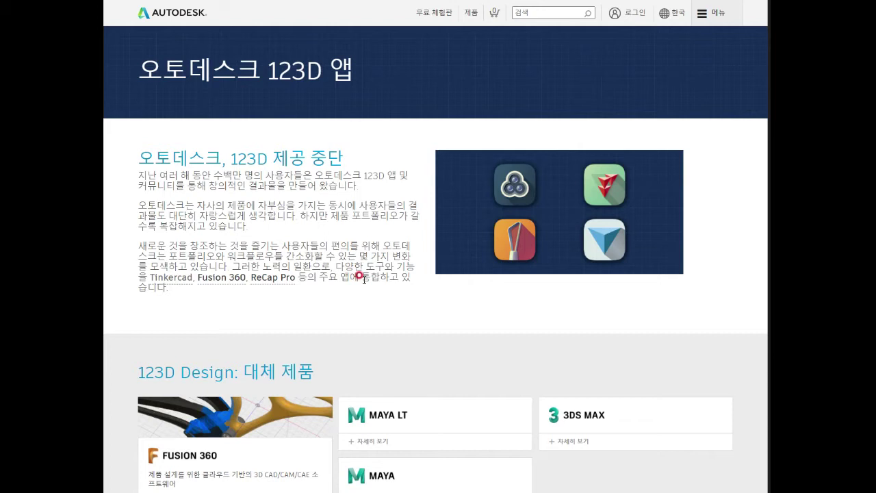
scroll(401, 285, down, 1)
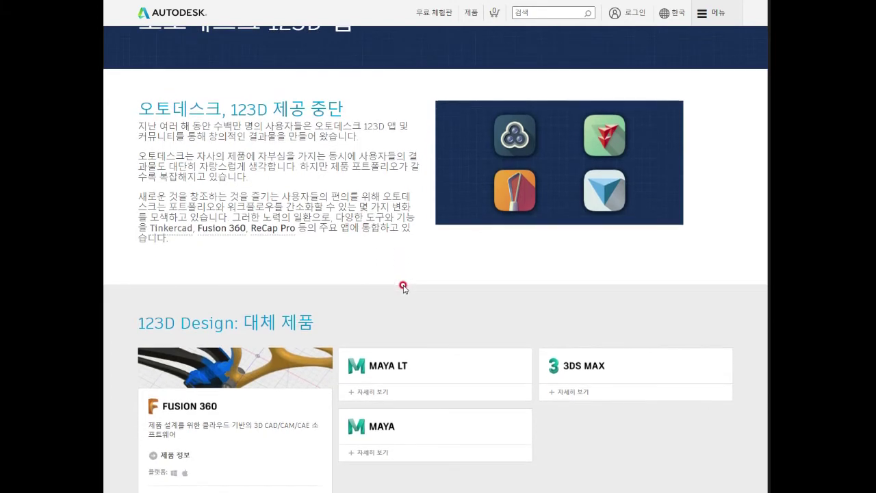
scroll(402, 285, down, 1)
scroll(404, 284, up, 1)
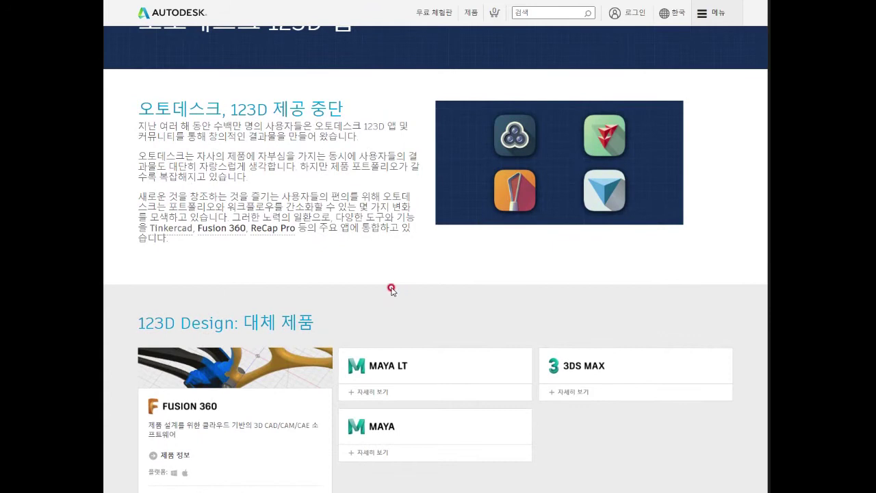
scroll(392, 290, up, 1)
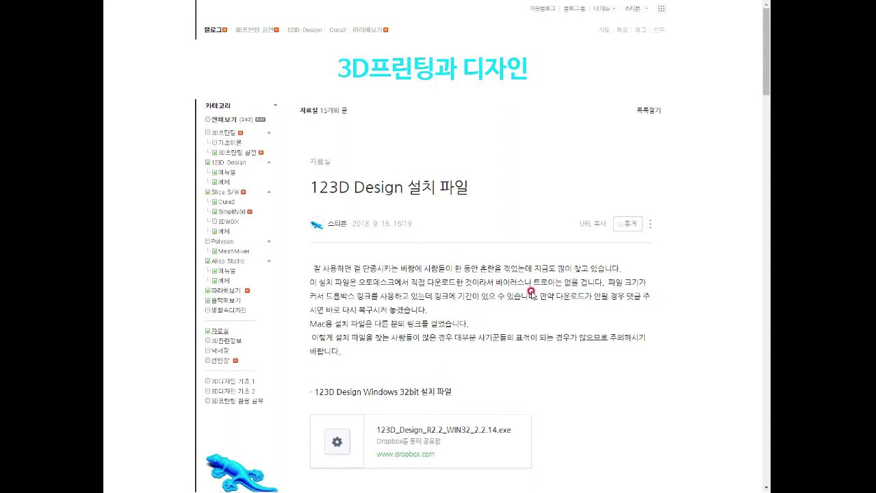
Read the blog post's 123D Design installer links for Windows and Mac, and its recommended Preferences settings.
scroll(455, 244, down, 1)
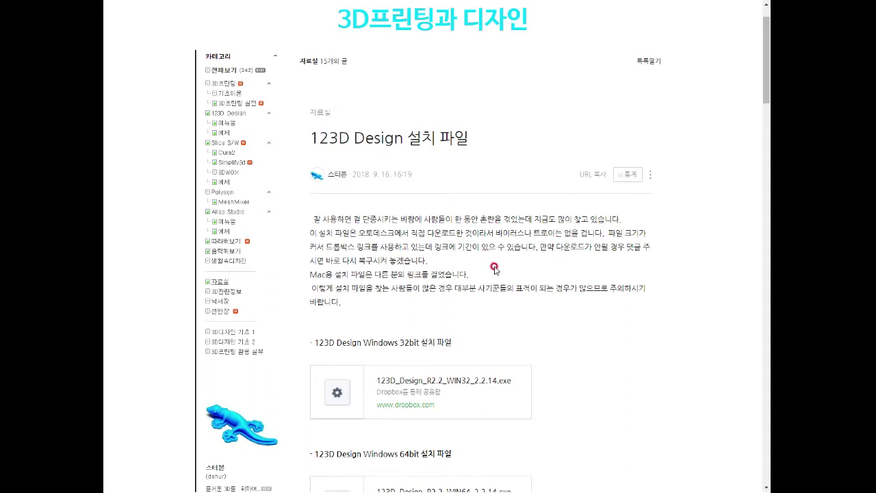
scroll(494, 267, down, 1)
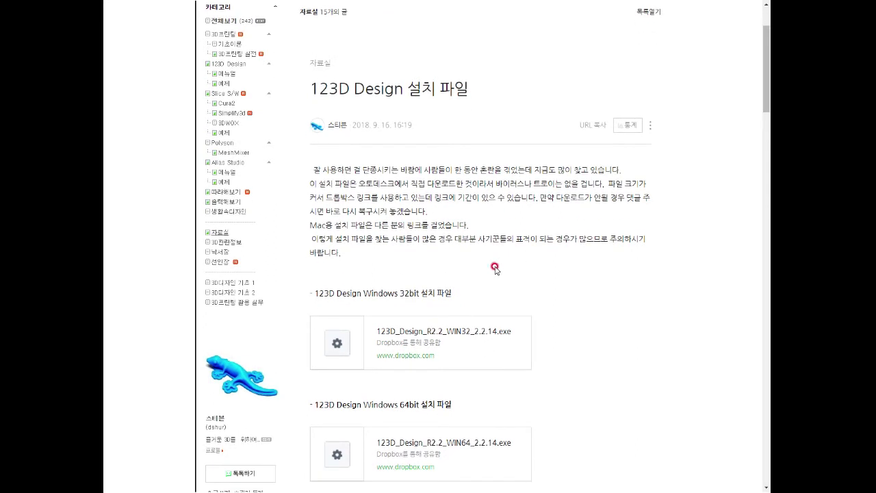
scroll(494, 267, down, 2)
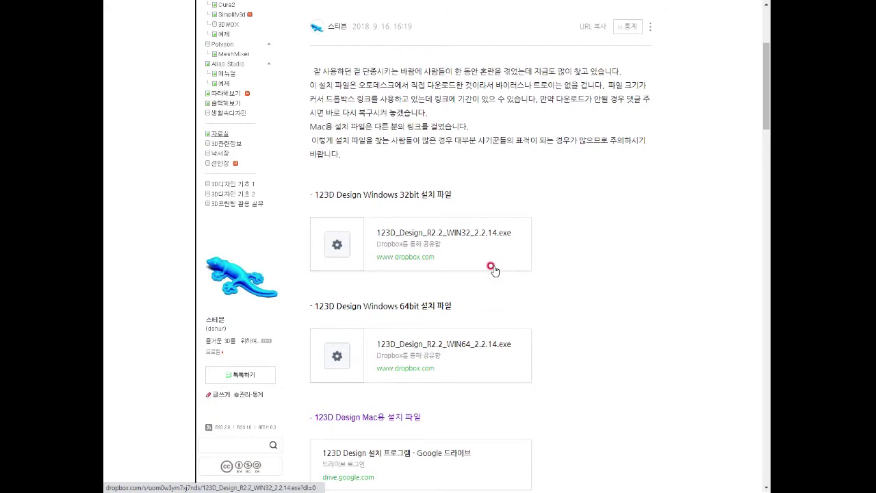
scroll(420, 266, down, 1)
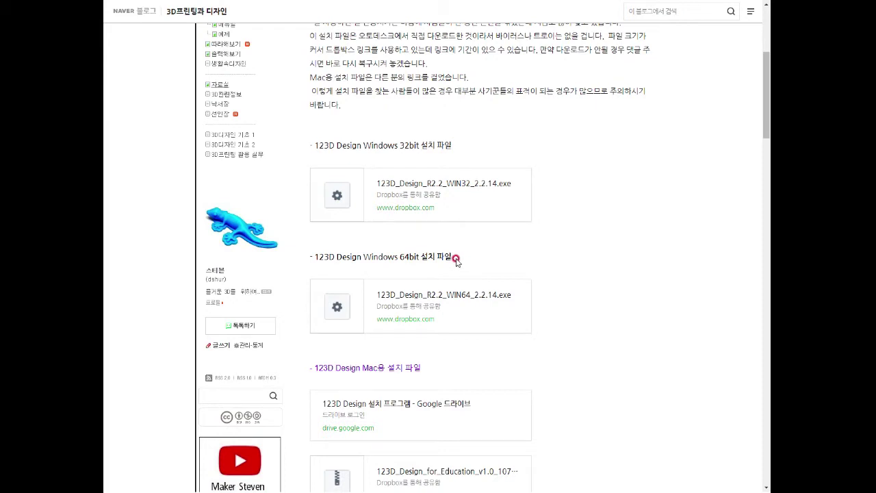
scroll(467, 276, down, 2)
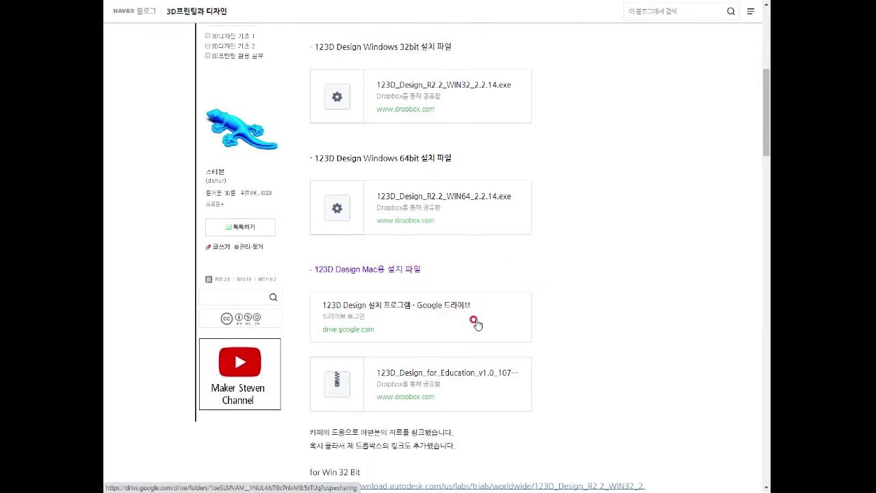
scroll(578, 298, down, 2)
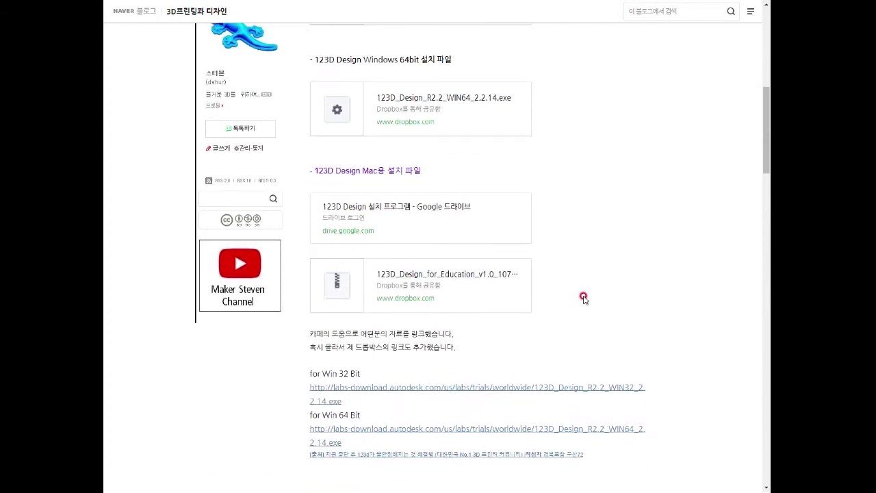
scroll(577, 309, down, 2)
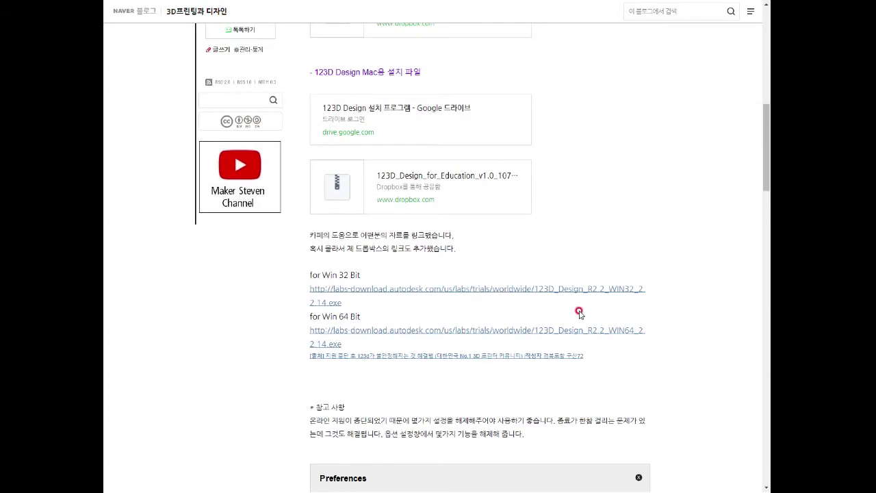
scroll(453, 310, down, 1)
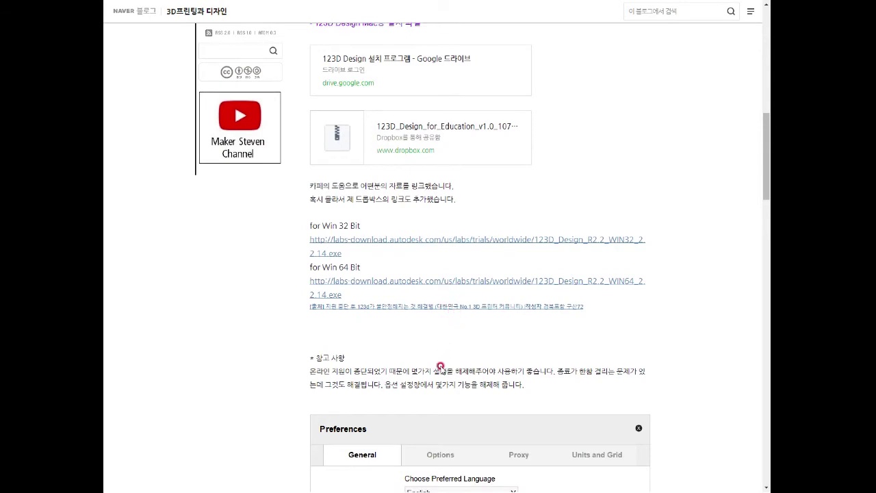
scroll(467, 350, down, 1)
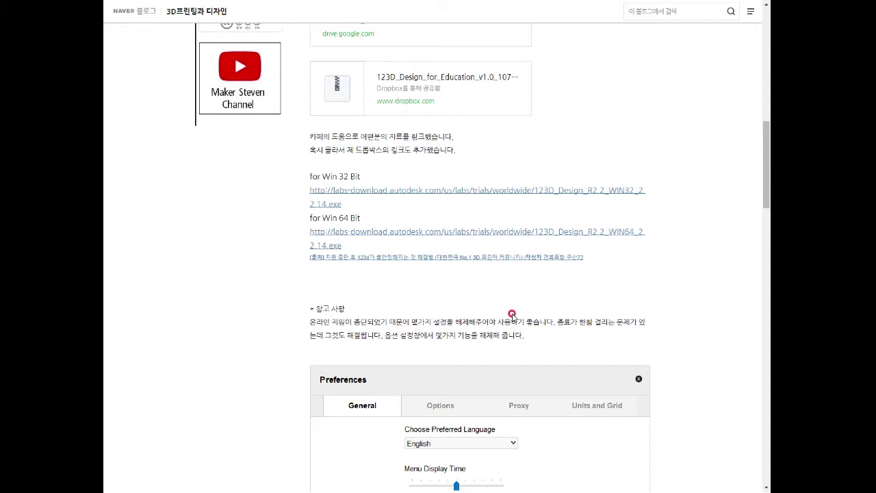
scroll(521, 317, down, 3)
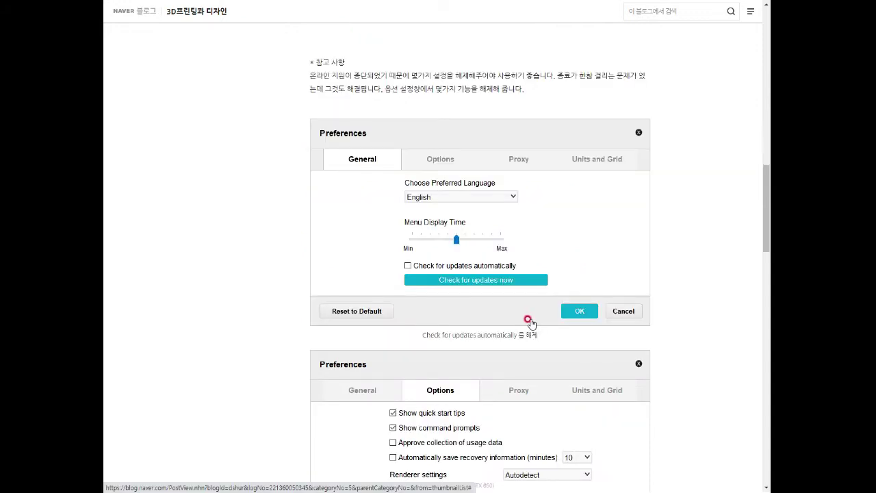
scroll(529, 322, down, 4)
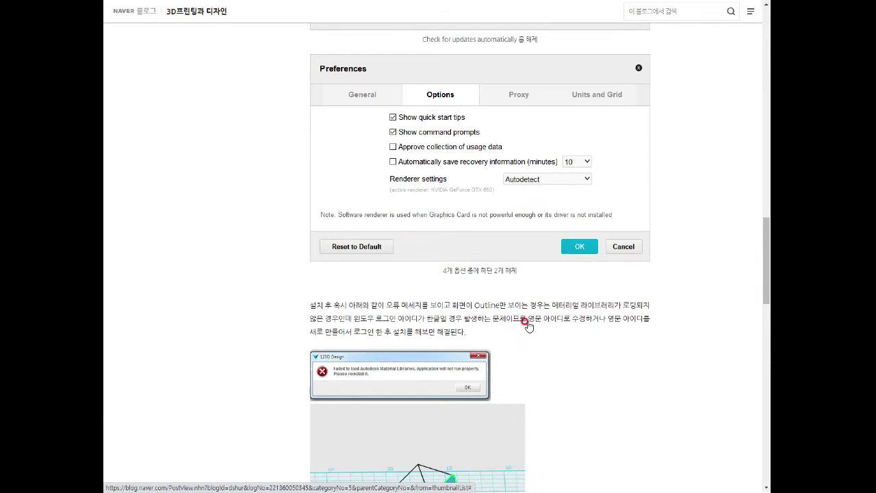
scroll(529, 326, down, 2)
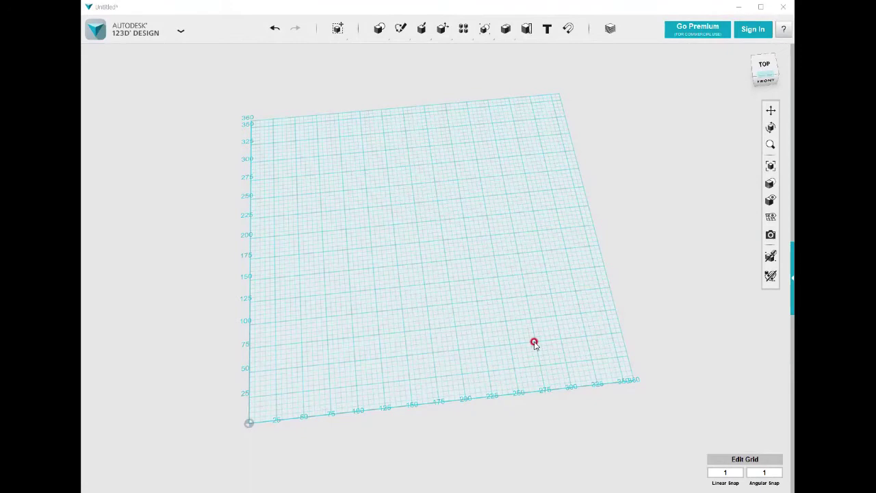
Check the units and size settings of the work grid in the Preferences, and close them without changes.
right_drag(520, 346, 561, 362)
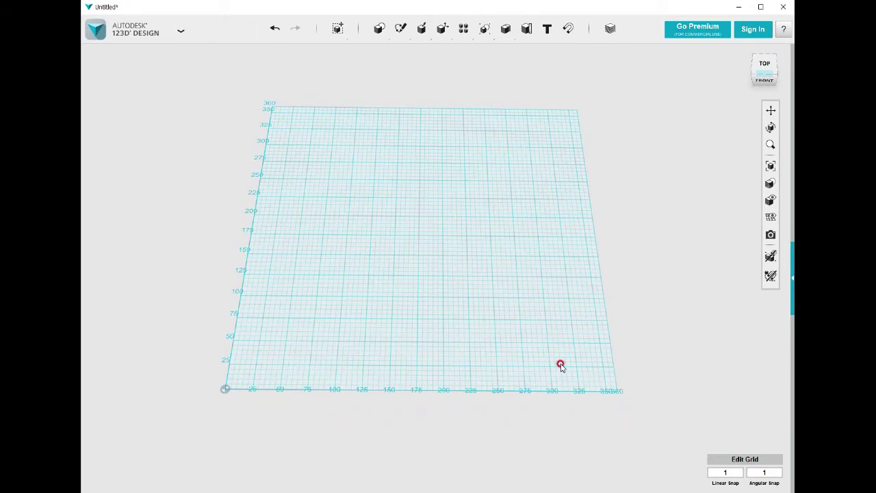
right_drag(541, 367, 543, 367)
middle_drag(499, 305, 514, 321)
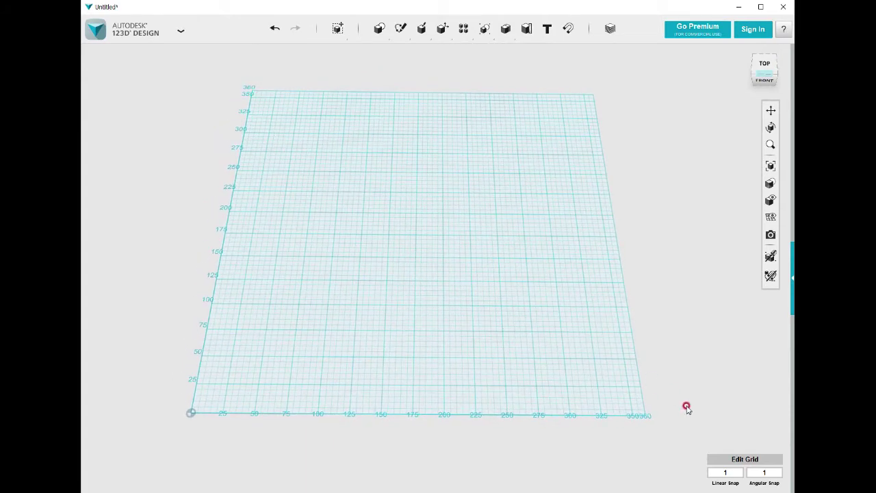
click(735, 461)
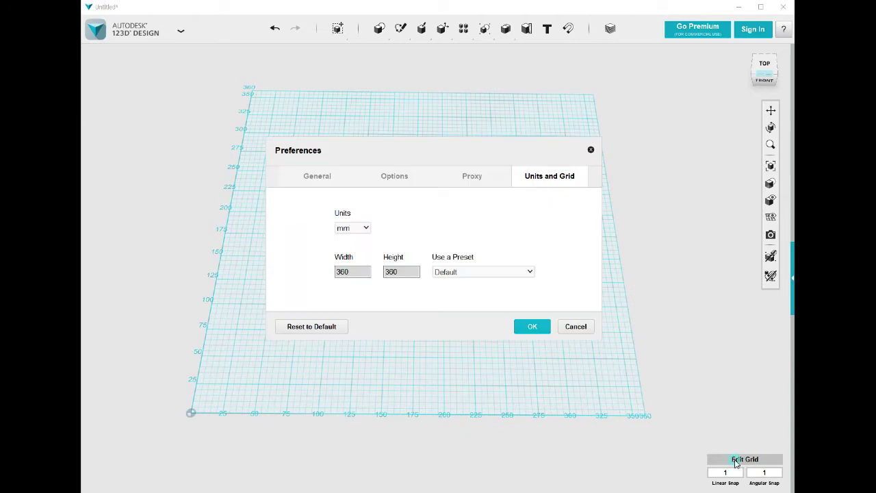
click(575, 326)
right_drag(596, 346, 643, 345)
mouse_move(457, 320)
right_down()
mouse_move(438, 323)
mouse_move(454, 334)
right_up()
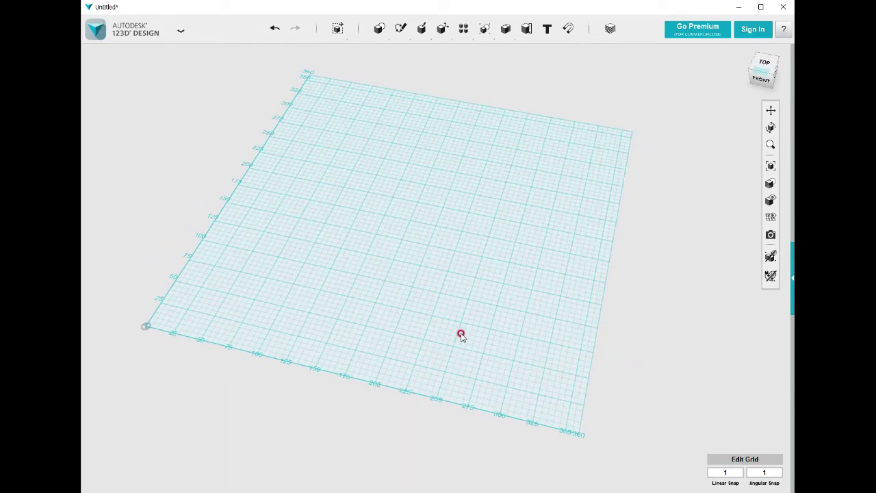
Try to save the design to My Projects, and dismiss the page that opens.
click(178, 32)
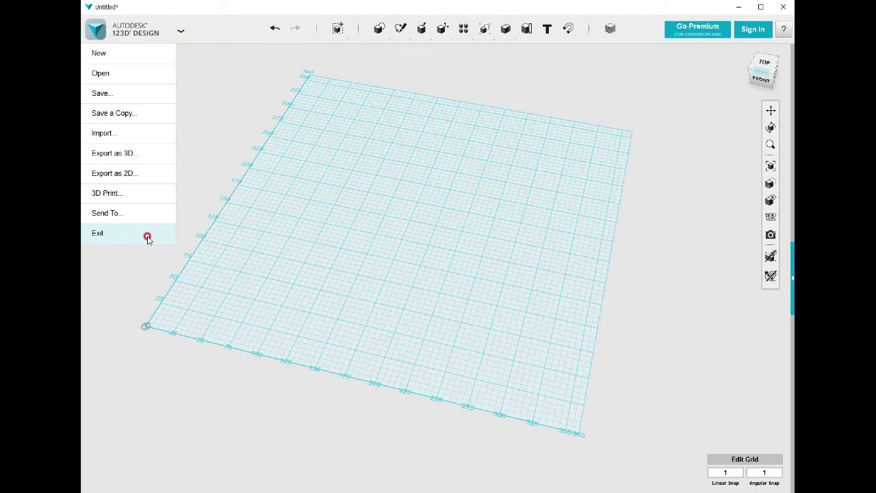
mouse_move(129, 101)
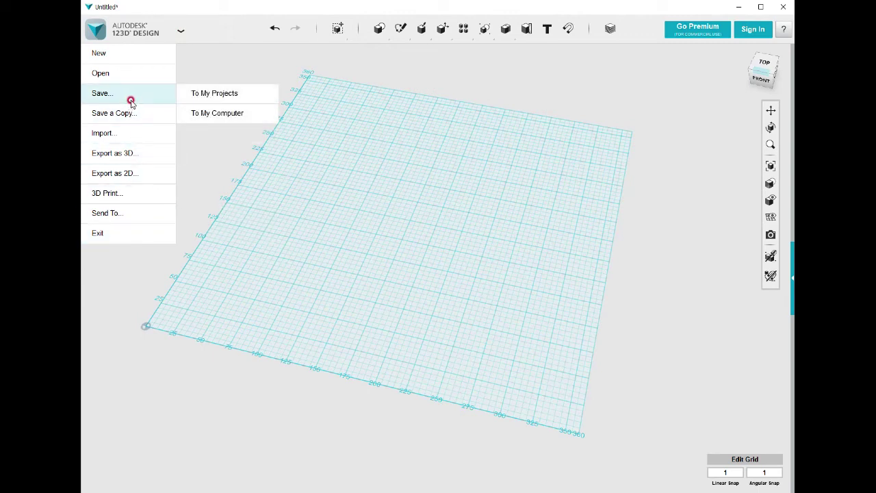
click(229, 94)
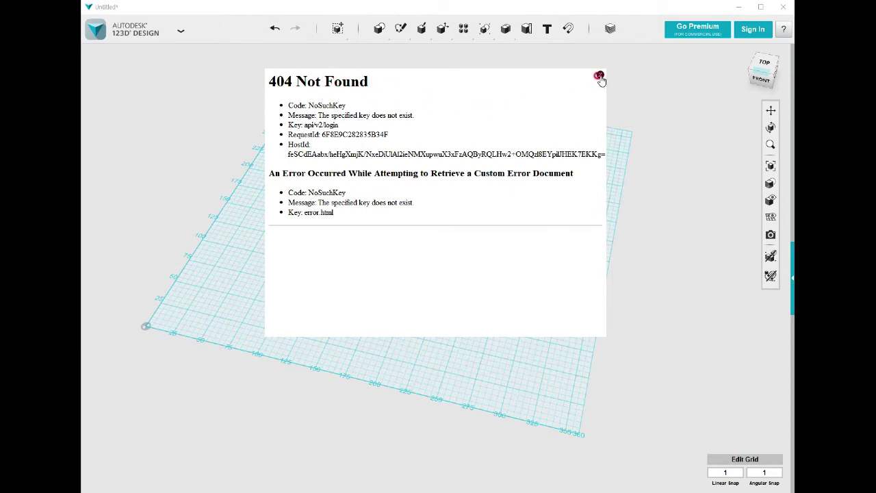
click(601, 76)
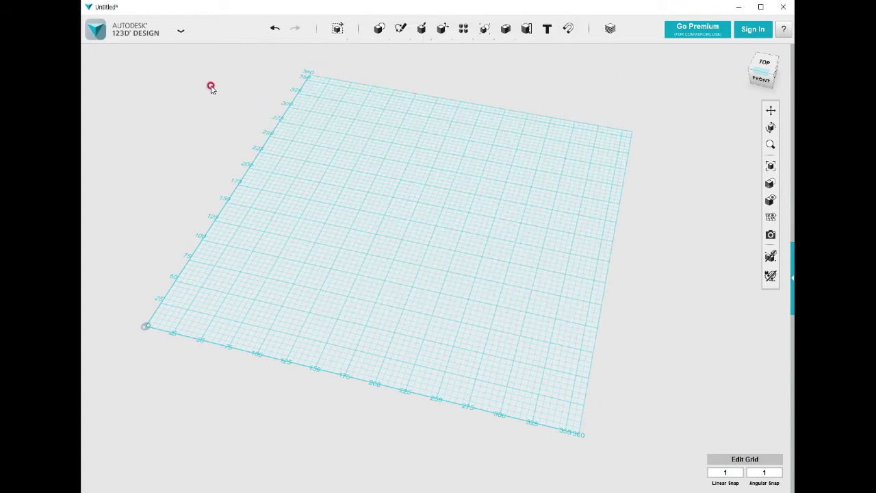
Try to save a copy of the design to My Computer.
click(142, 36)
mouse_move(143, 117)
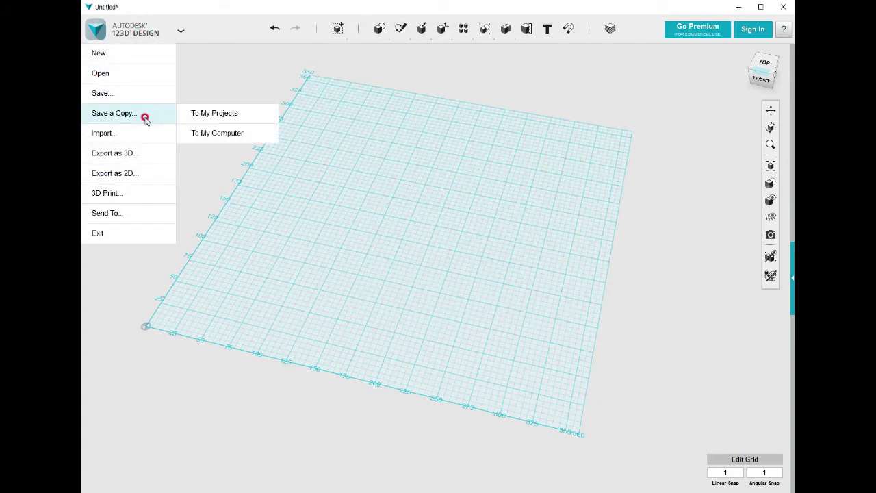
click(226, 136)
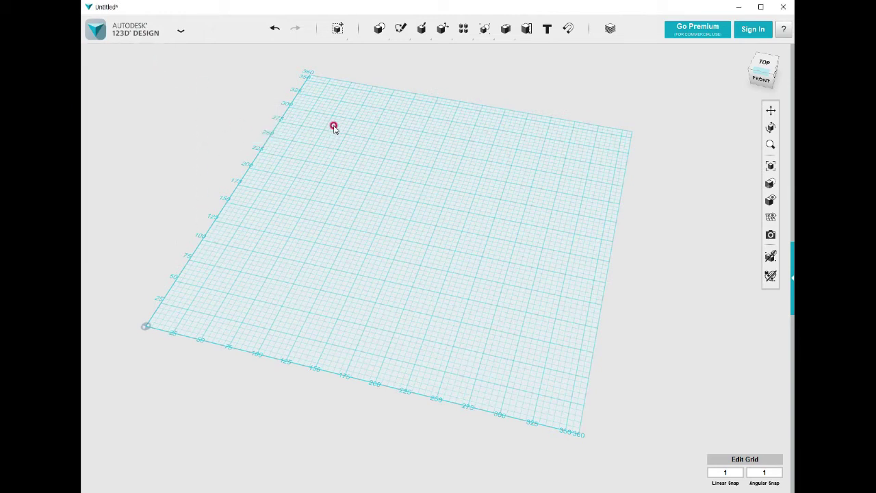
Expand the collapsed side library to check its content, and collapse it again.
click(791, 282)
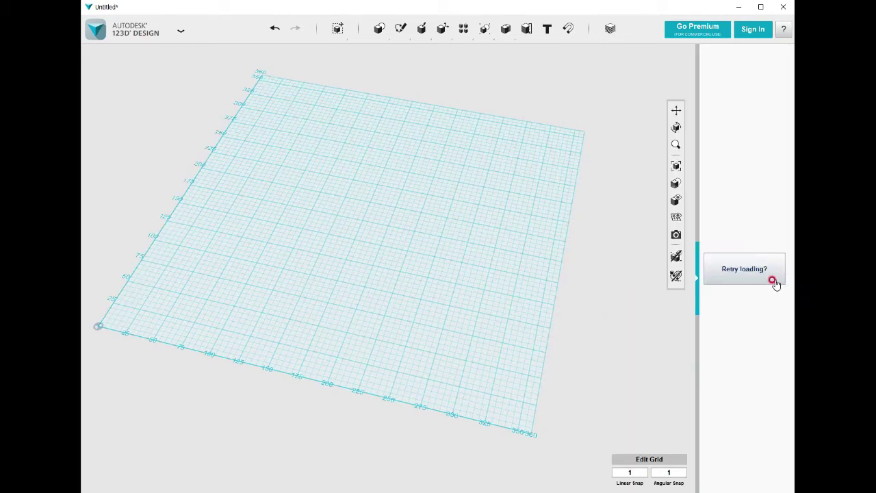
click(699, 284)
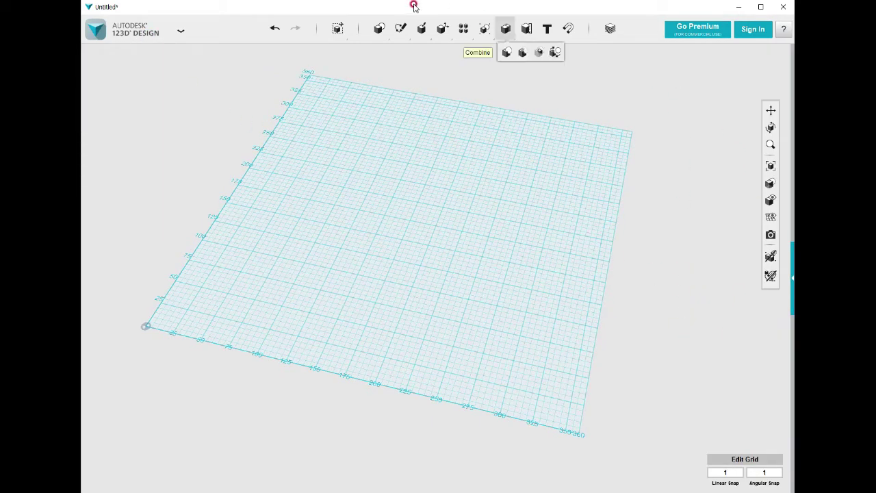
Insert a box primitive near the grid's left-middle area and a sphere behind it to the right.
mouse_move(379, 29)
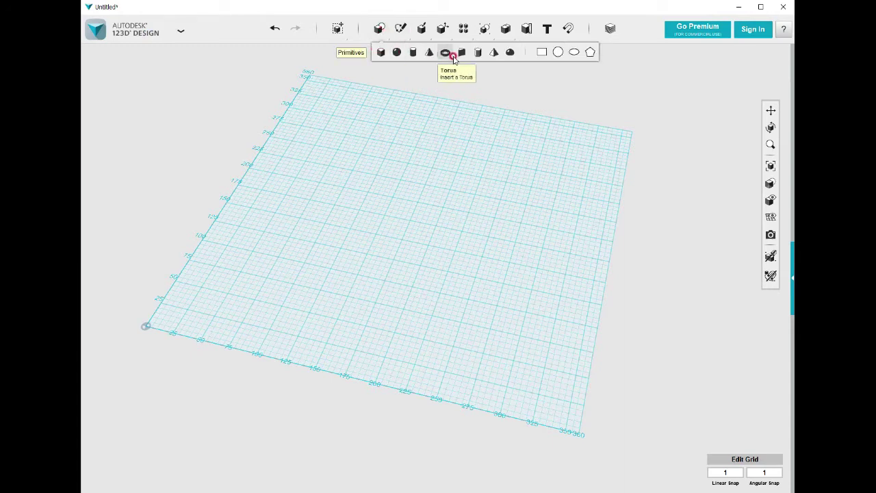
click(381, 52)
click(316, 219)
mouse_move(379, 28)
click(397, 52)
click(368, 183)
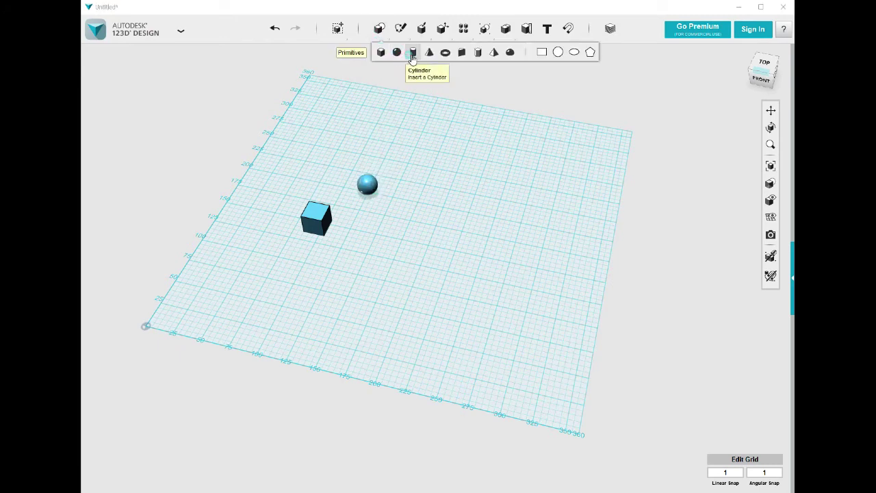
Insert a cylinder primitive behind and right of the sphere, and a cone to the right of the cylinder.
click(413, 52)
click(416, 162)
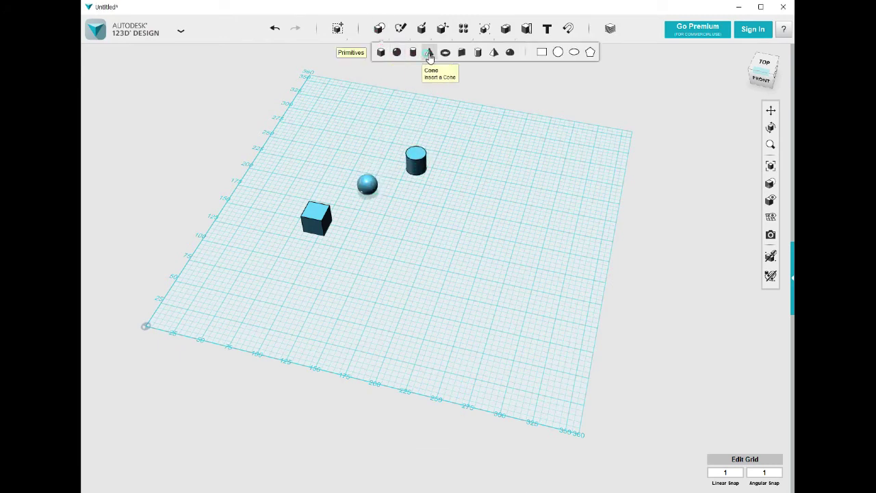
click(429, 53)
click(465, 190)
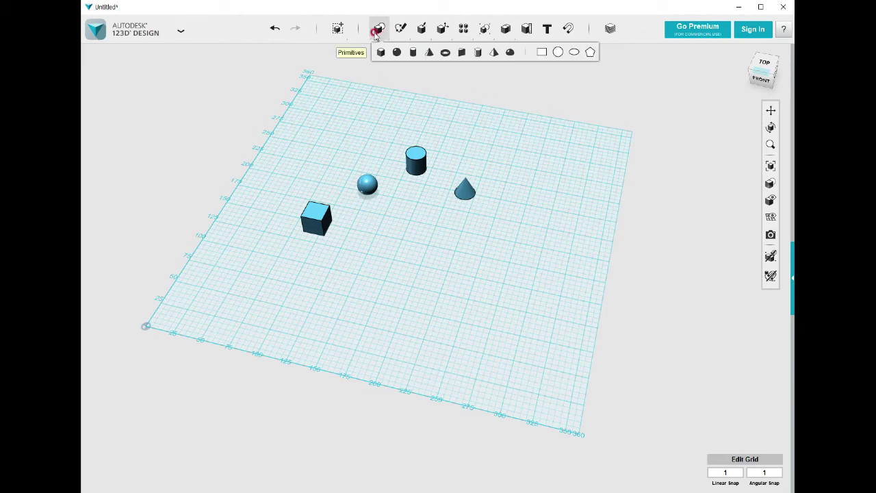
Insert a torus primitive in front of the cone and a wedge primitive in front of the torus.
click(445, 52)
click(482, 221)
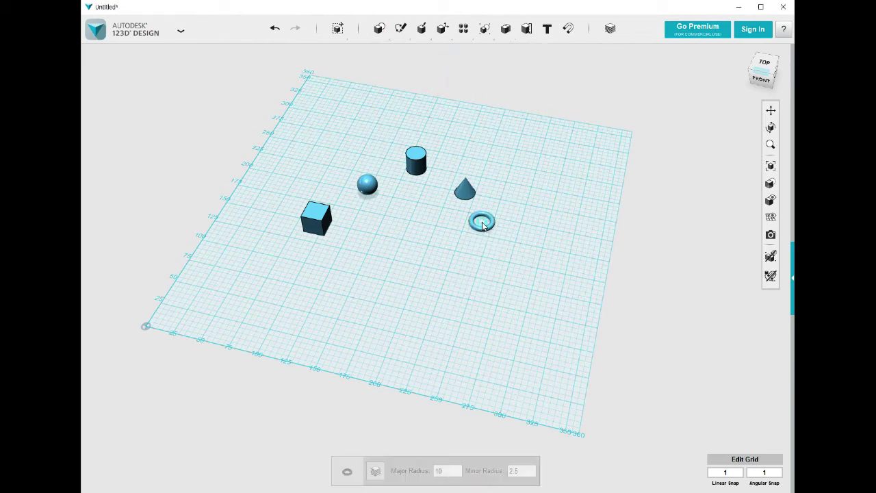
mouse_move(379, 29)
click(461, 53)
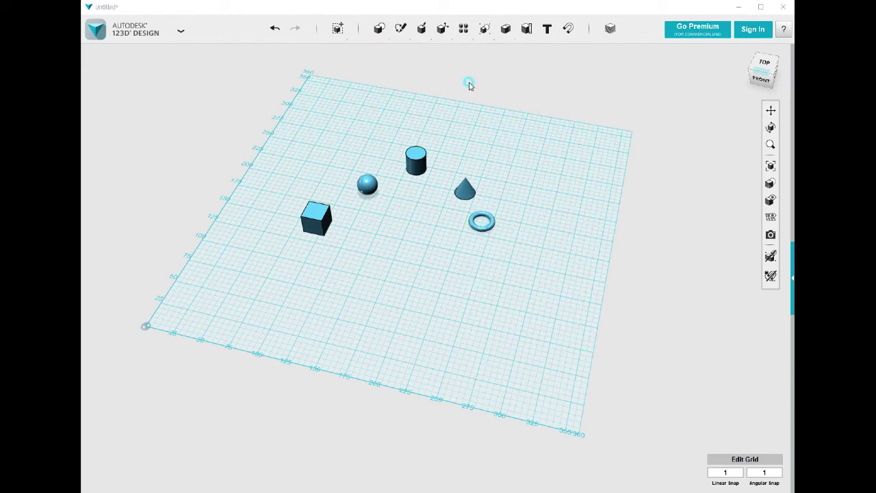
click(497, 258)
Insert a prism primitive in front of the wedge and a 20 × 20 rectangle sketch in front of the box.
mouse_move(379, 29)
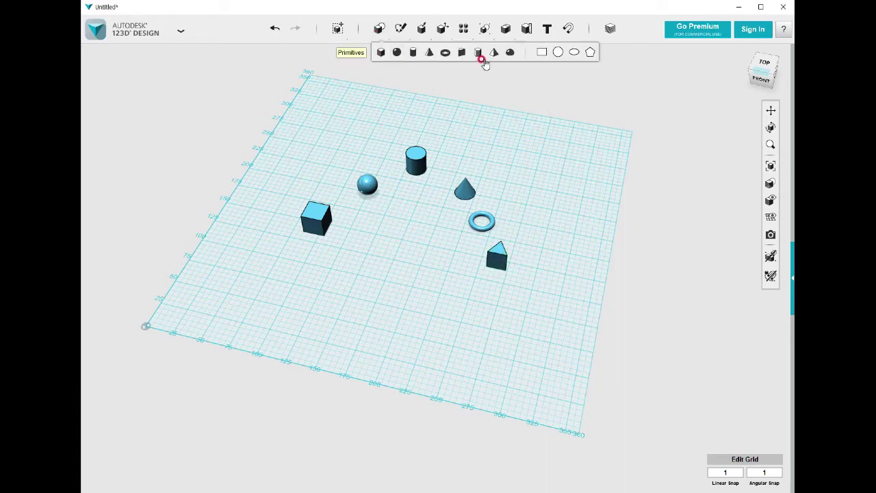
click(478, 53)
click(511, 302)
mouse_move(379, 28)
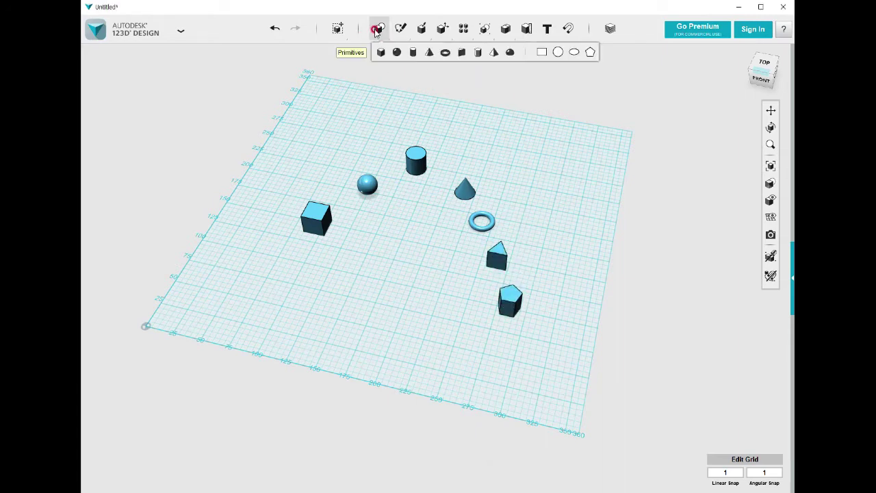
click(538, 52)
click(303, 265)
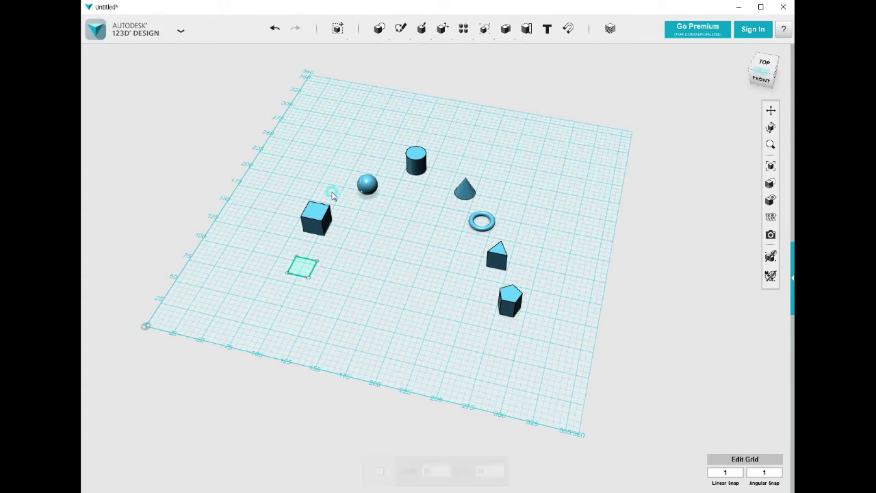
Insert a circle sketch to the right of the rectangle and an ellipse sketch to the right of the circle.
mouse_move(380, 29)
click(540, 55)
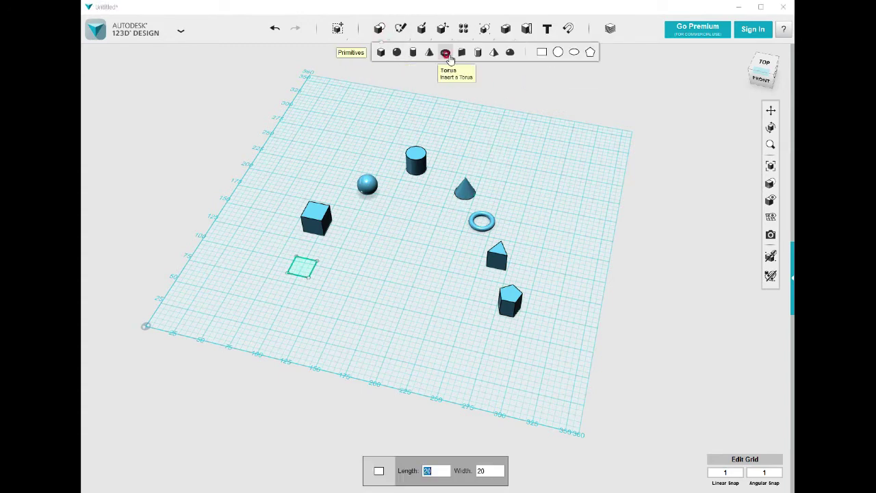
click(558, 52)
click(346, 287)
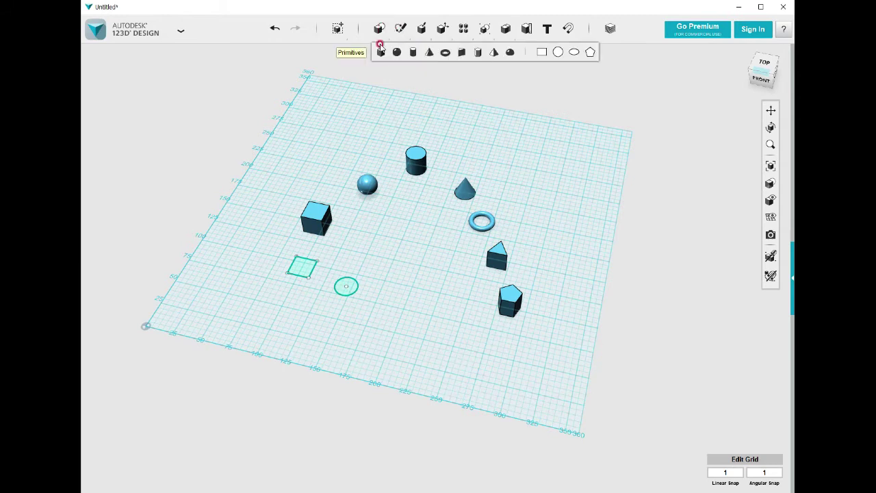
click(557, 53)
click(405, 306)
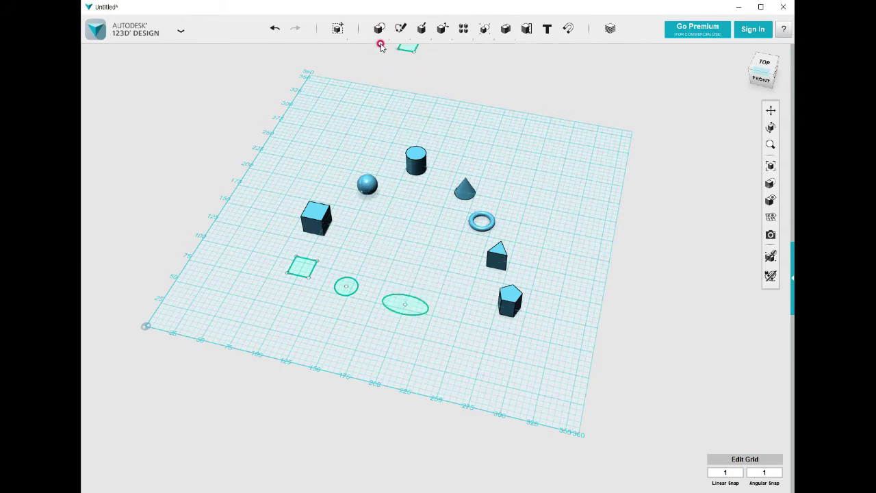
Insert a pentagon sketch between the ellipse and the prism, and sketch a closed six-sided outline in the middle of the shapes.
mouse_move(379, 30)
click(582, 54)
click(470, 309)
scroll(433, 318, up, 3)
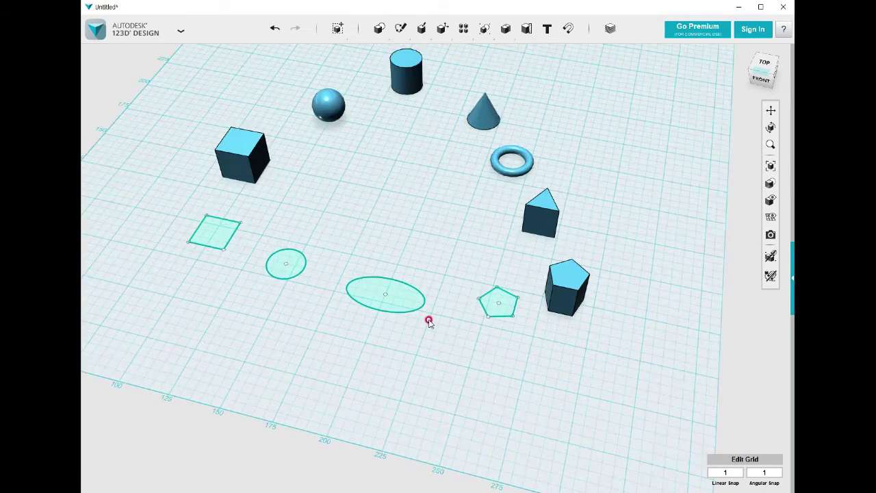
scroll(431, 322, down, 2)
scroll(436, 312, up, 4)
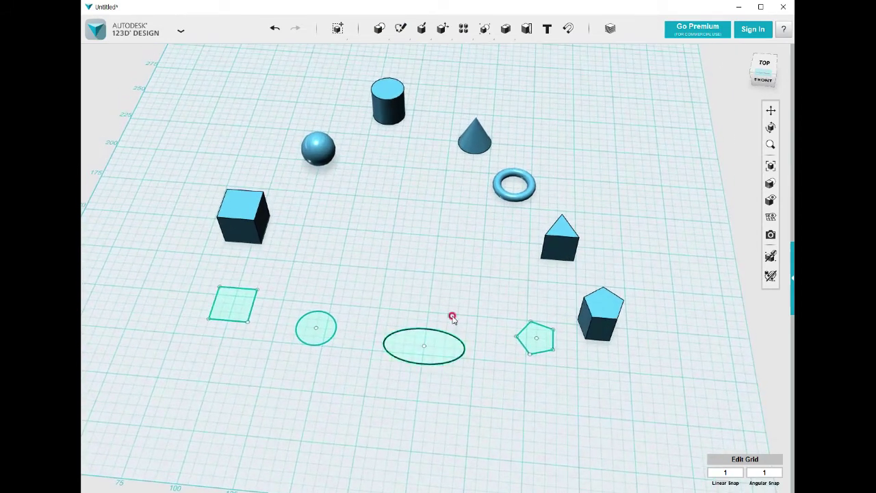
mouse_move(378, 33)
click(513, 53)
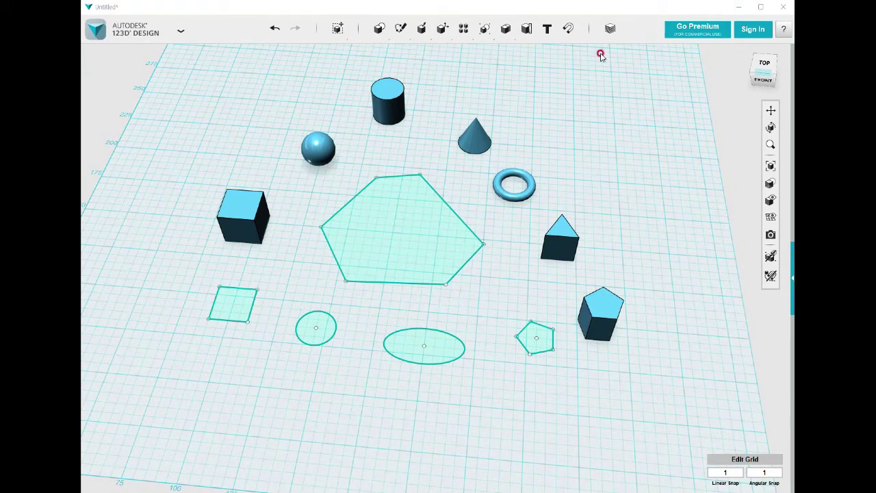
Browse the Materials dialog, trying metal swatches such as Silver and Brass, and close it without applying a material.
click(610, 28)
drag(473, 320, 498, 109)
drag(509, 284, 504, 449)
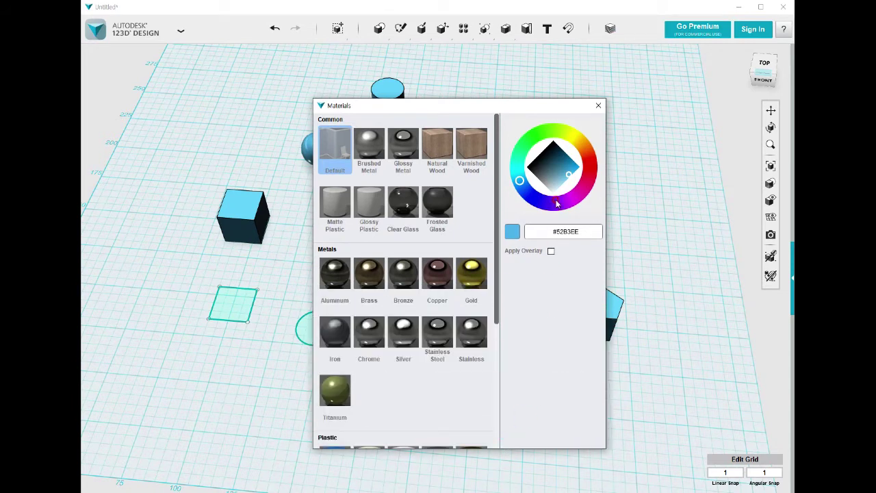
click(350, 217)
click(339, 273)
click(375, 280)
click(397, 339)
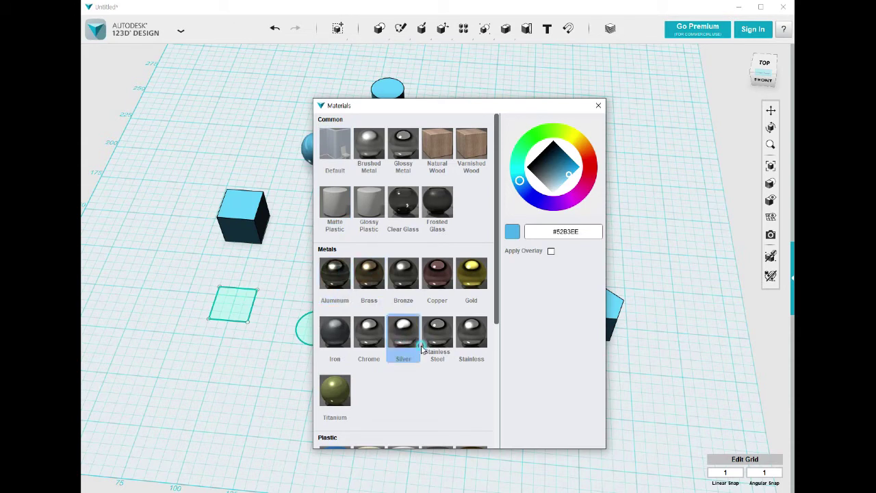
click(438, 334)
click(479, 271)
click(448, 274)
click(404, 274)
click(401, 205)
click(370, 275)
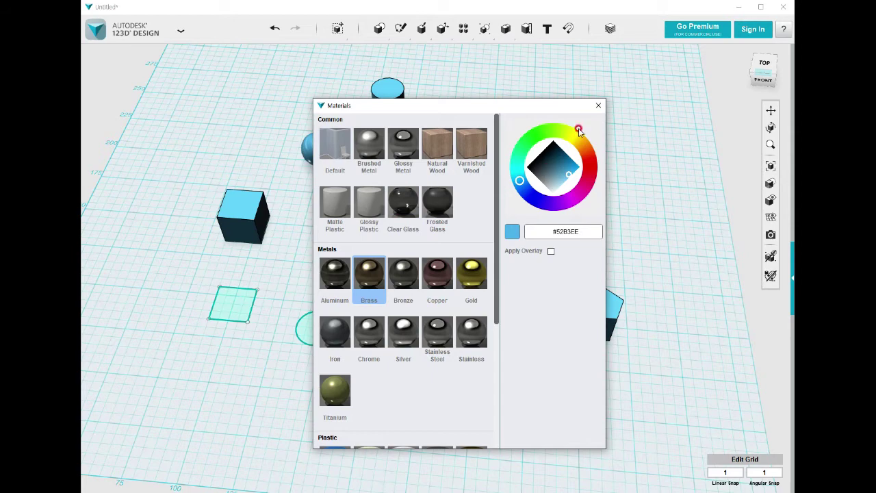
click(598, 106)
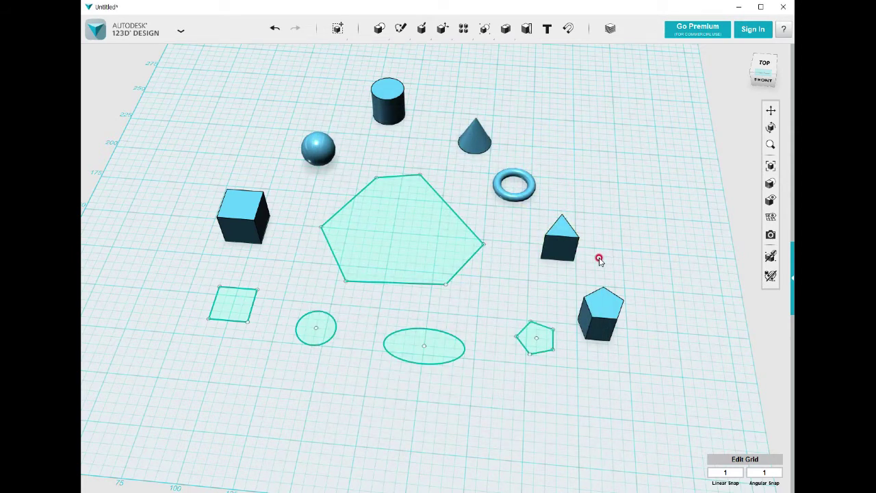
Compare the orthographic and perspective projections of the grid, and orbit around the inserted shapes.
right_drag(657, 176, 714, 101)
scroll(713, 101, down, 8)
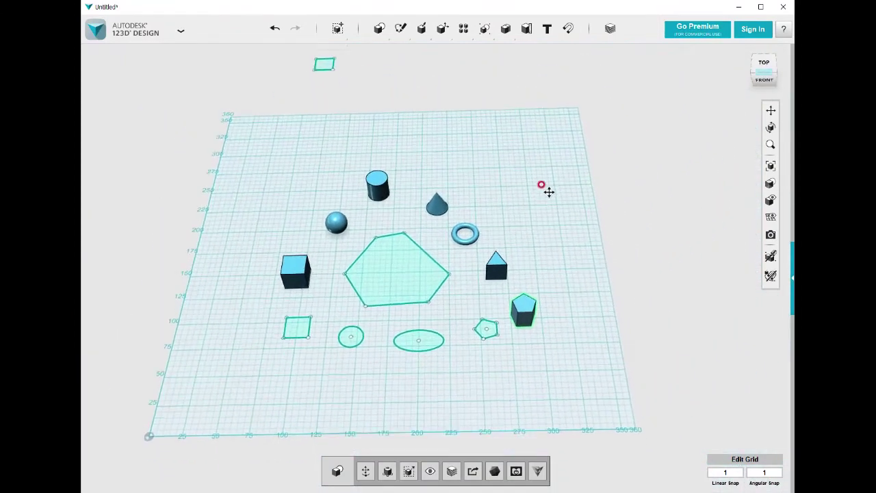
click(785, 91)
click(731, 103)
click(781, 91)
click(751, 112)
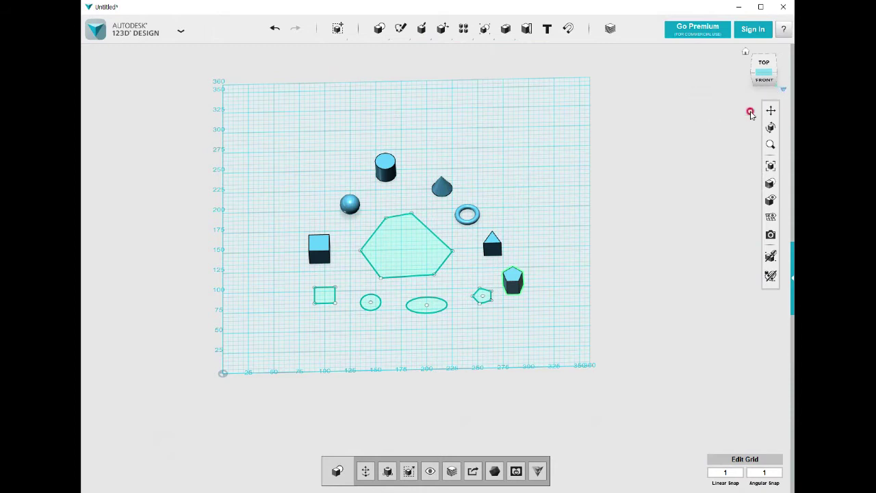
click(782, 90)
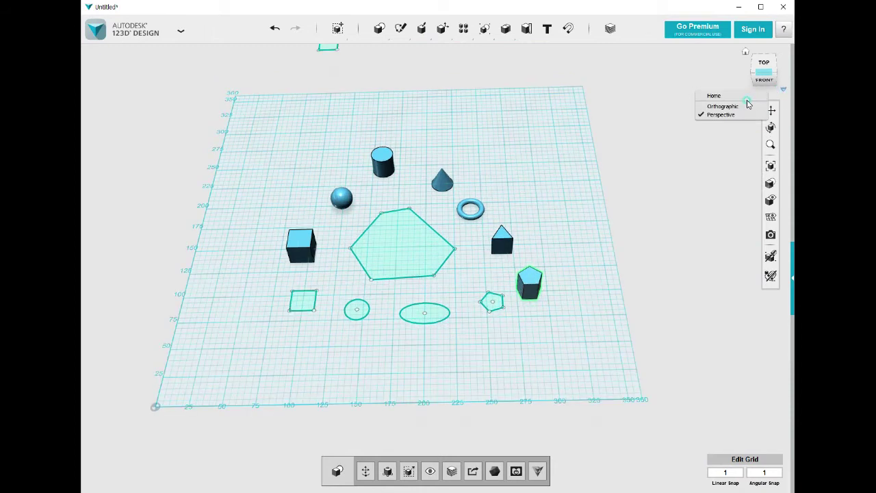
click(745, 99)
mouse_move(734, 96)
right_down()
mouse_move(565, 188)
mouse_move(560, 207)
mouse_move(547, 206)
right_up()
click(172, 113)
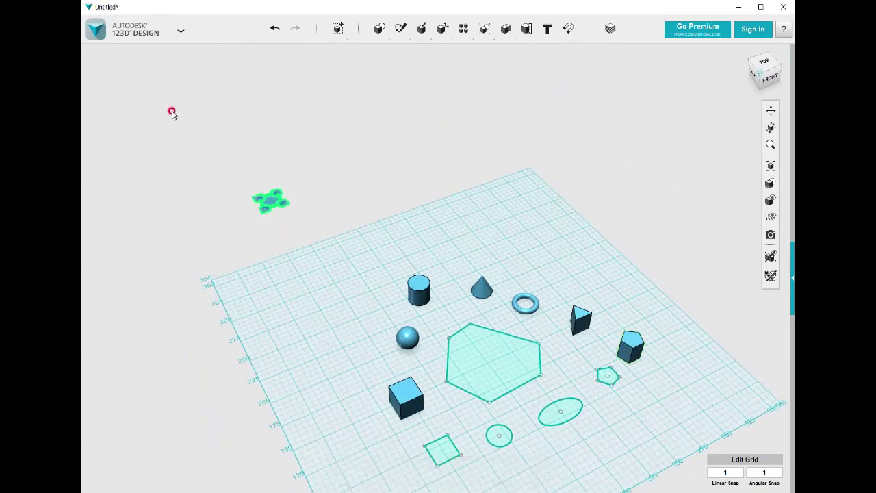
middle_drag(522, 301, 489, 178)
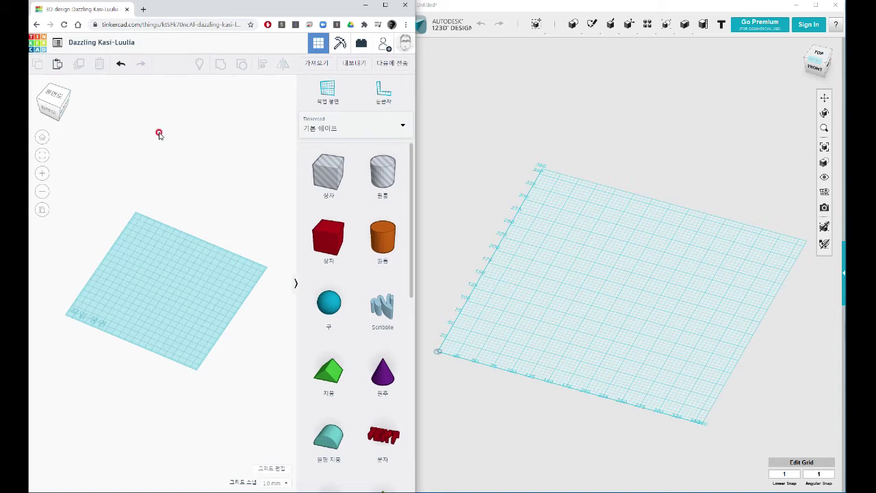
Switch to 123D Design and look through its solid and sketch primitives.
click(508, 145)
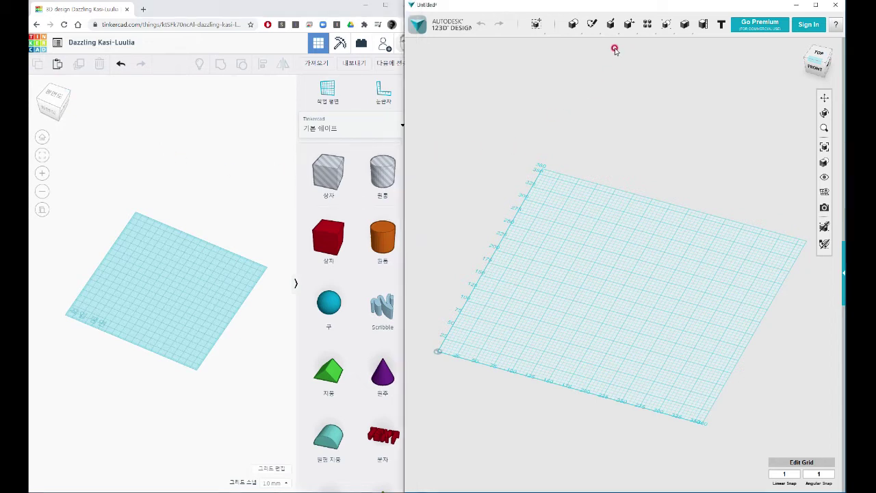
mouse_move(570, 31)
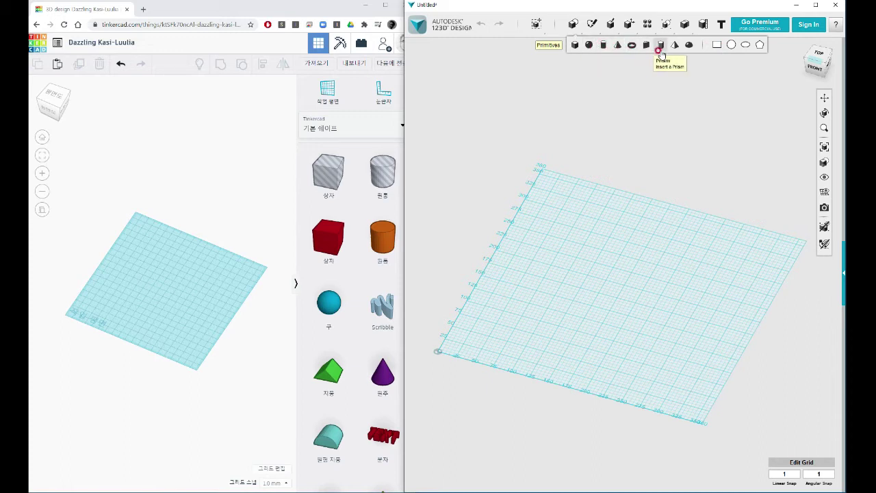
click(717, 46)
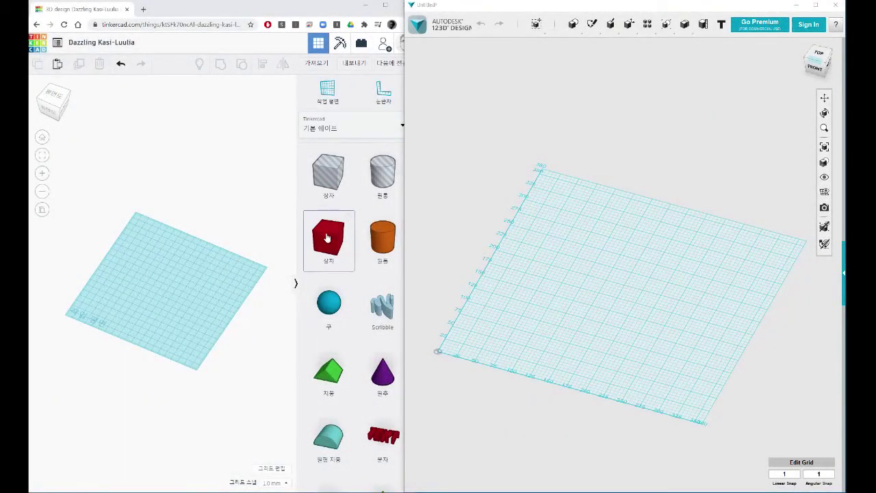
Switch to Tinkercad, place a solid red box in the middle of the workplane, and stretch its base to about 47 × 51 mm.
click(326, 237)
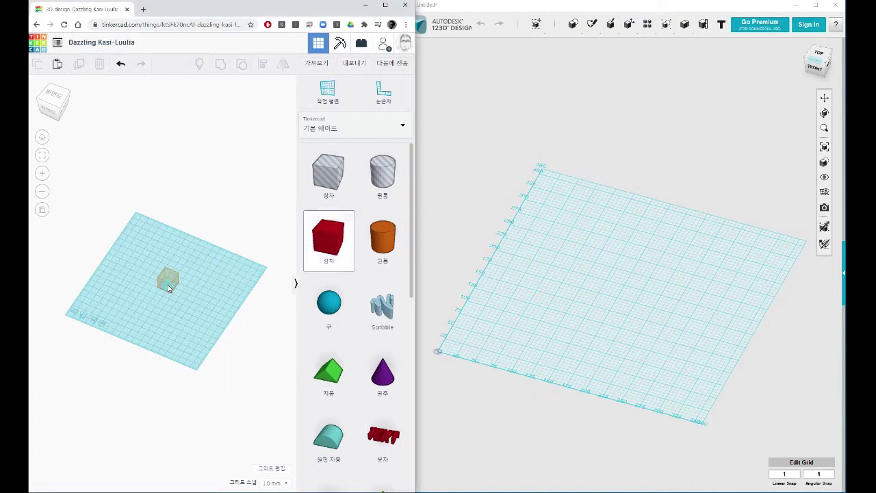
click(168, 287)
scroll(179, 291, up, 5)
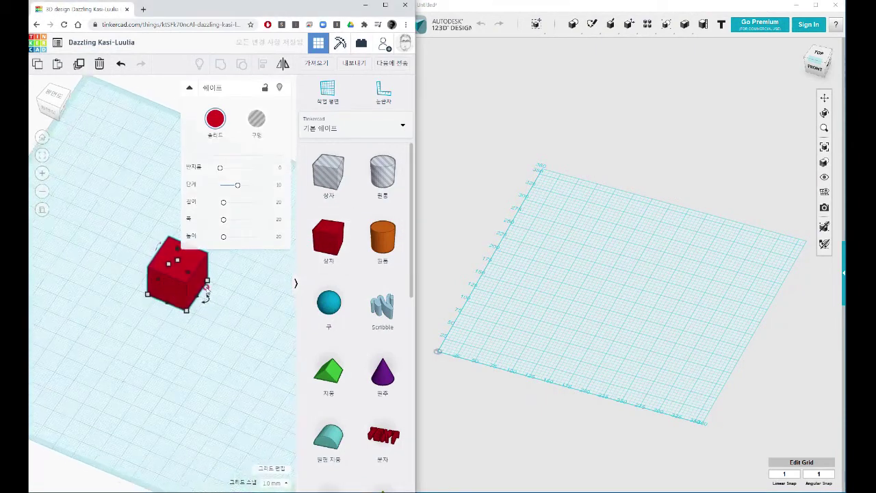
middle_drag(207, 299, 153, 372)
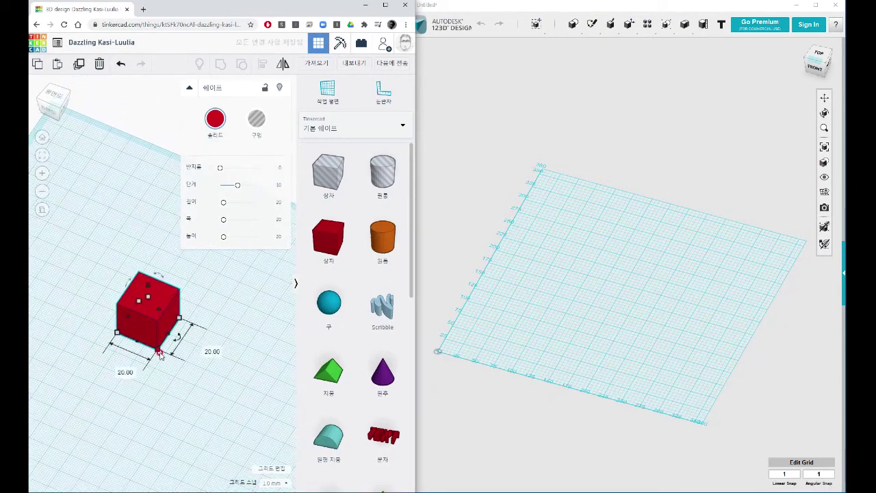
drag(161, 350, 178, 420)
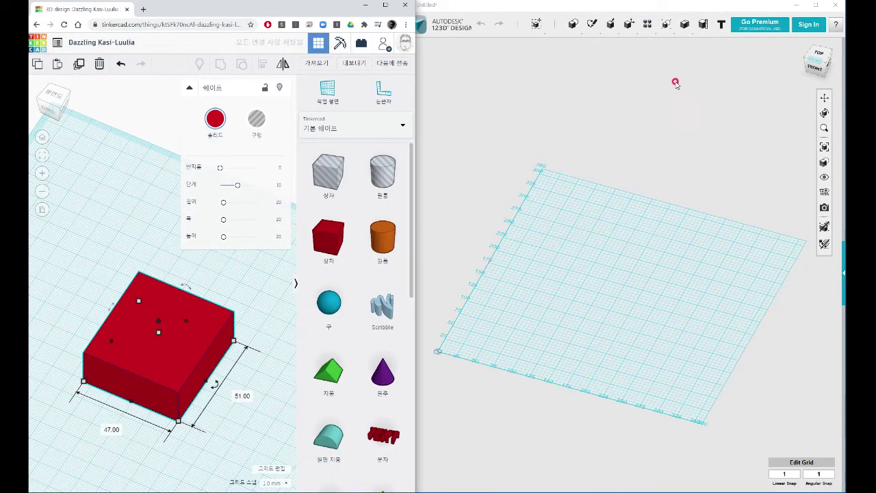
Switch to 123D Design and insert a 20 × 20 × 20 mm box primitive near the middle of the grid.
mouse_move(574, 26)
click(575, 45)
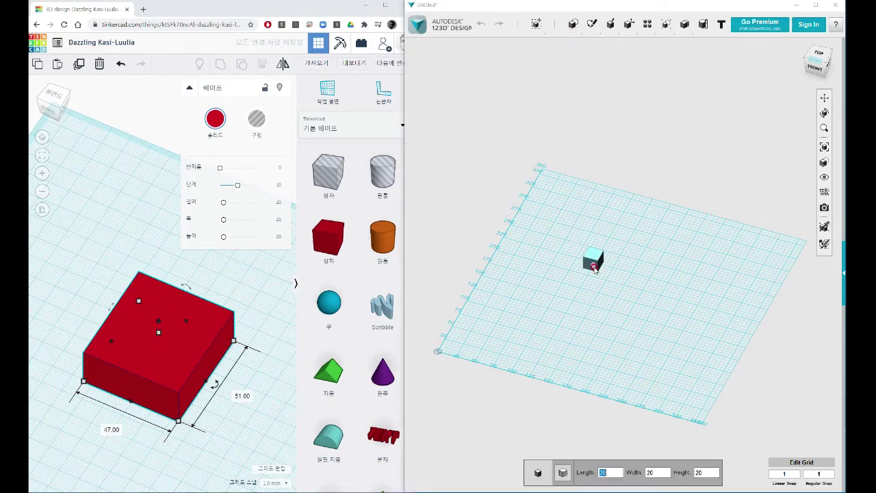
click(609, 290)
scroll(616, 289, up, 5)
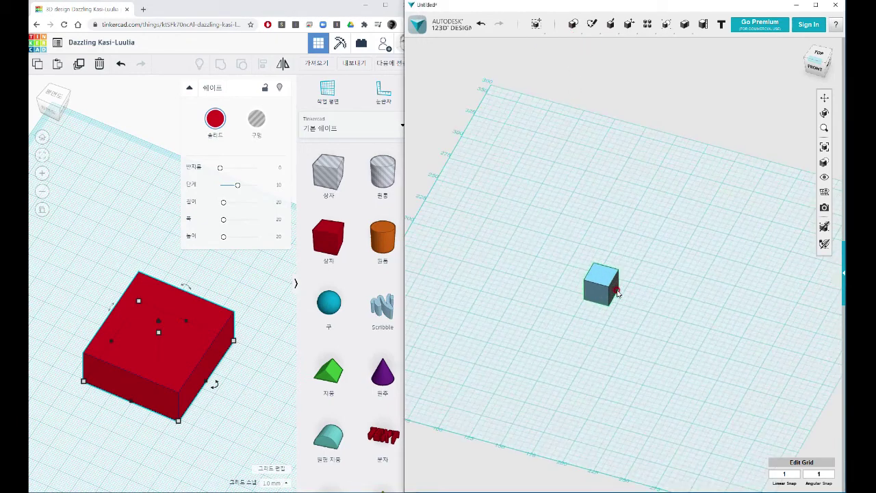
click(617, 317)
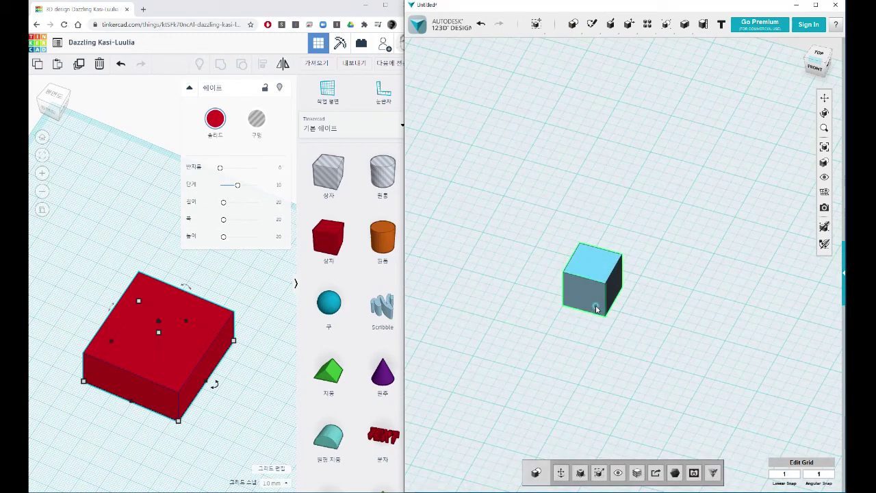
click(610, 342)
drag(656, 337, 528, 217)
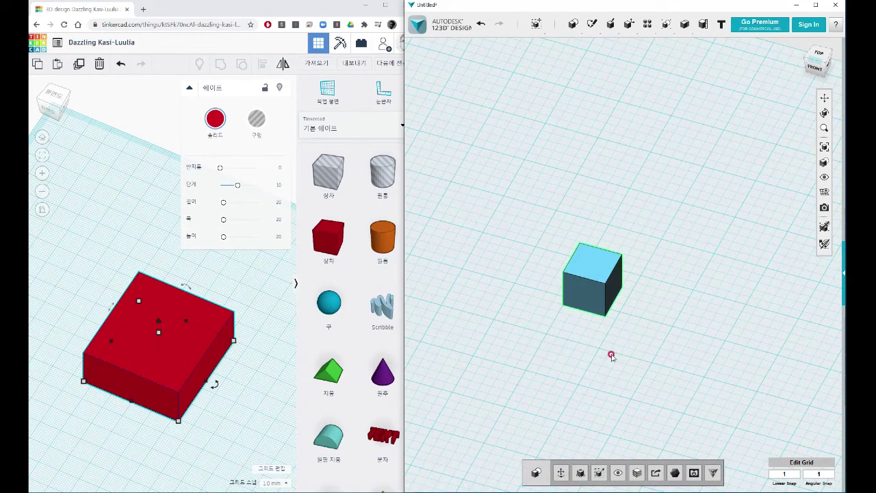
Pull the box's right side face outward by about 55 mm.
click(614, 291)
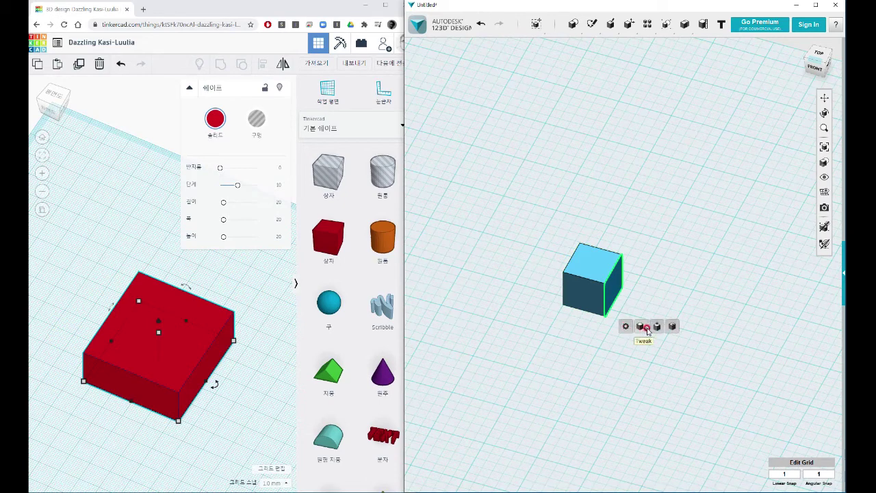
click(660, 325)
drag(625, 295, 738, 323)
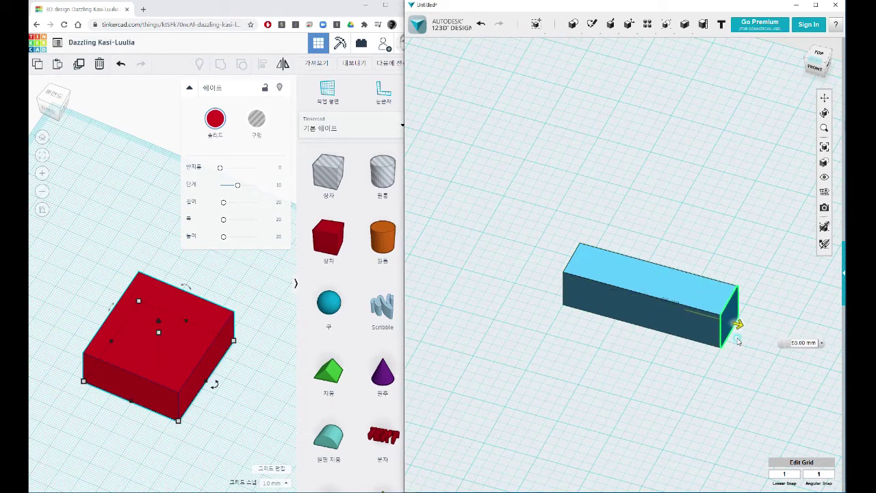
click(659, 350)
Pull the blue box's long front side face outward to turn the bar into a wide, nearly square slab.
click(650, 314)
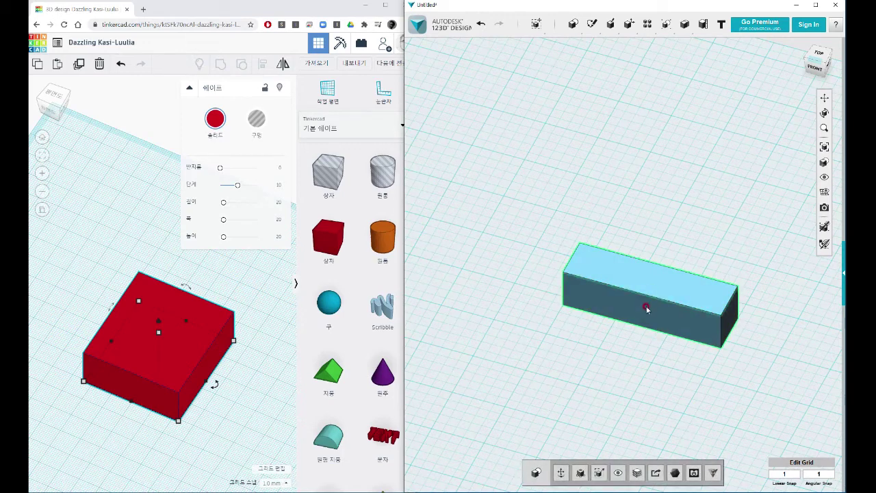
click(644, 314)
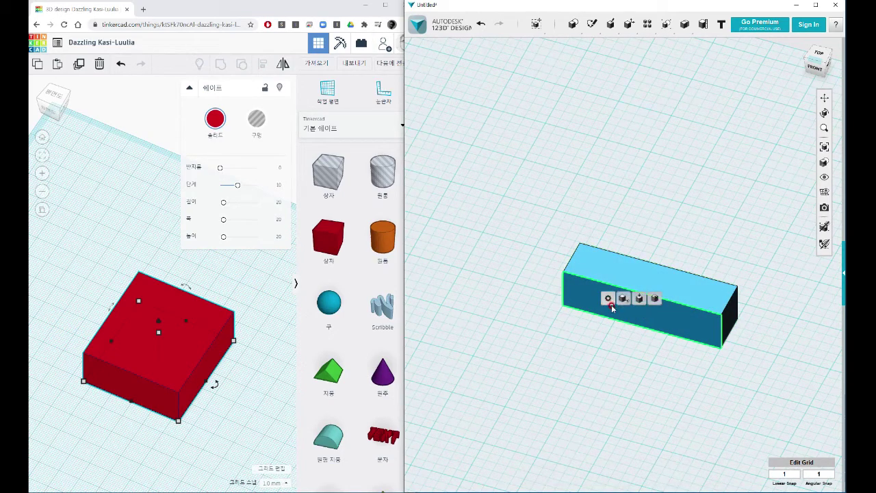
click(634, 299)
drag(635, 322, 602, 393)
click(572, 429)
right_drag(538, 414, 548, 421)
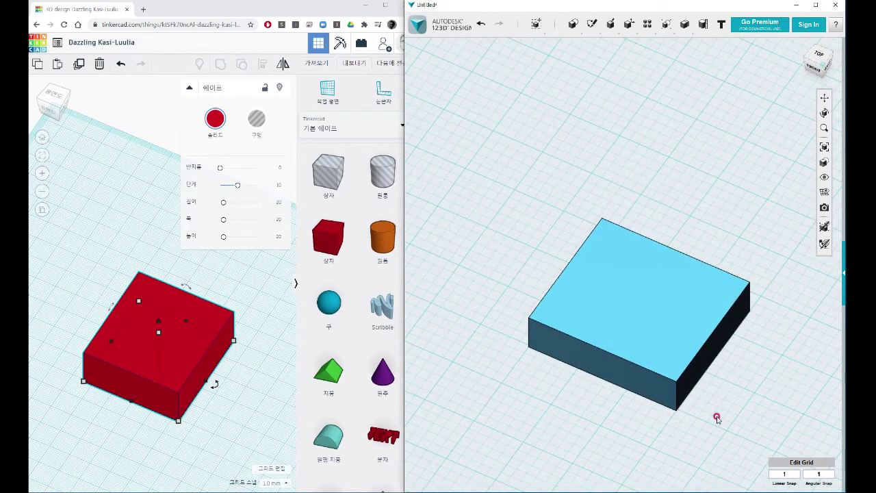
Smart-scale the blue box to a base of about 89 × 90 mm and increase its height.
click(712, 384)
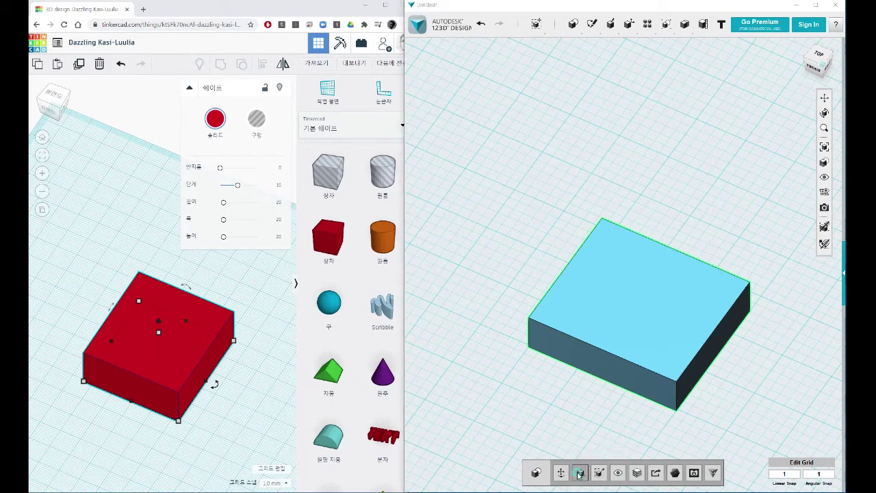
click(579, 473)
drag(528, 349, 501, 383)
drag(751, 311, 777, 323)
drag(648, 301, 647, 275)
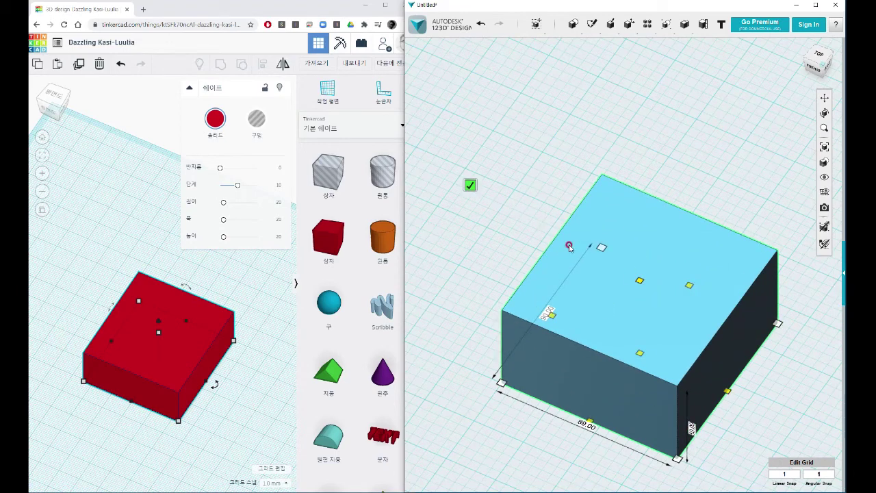
scroll(582, 253, down, 3)
scroll(519, 236, down, 3)
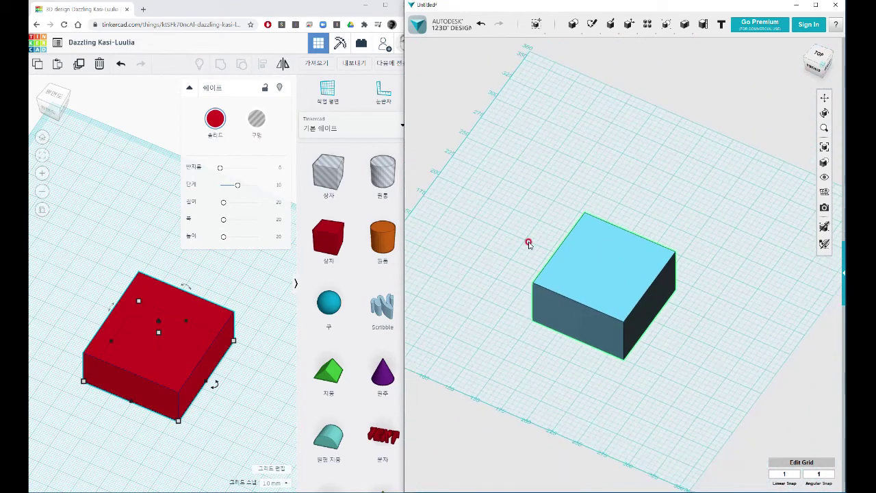
Switch to Tinkercad, set the workplane on the red box's top face, and place a tall orange cylinder on it.
click(253, 274)
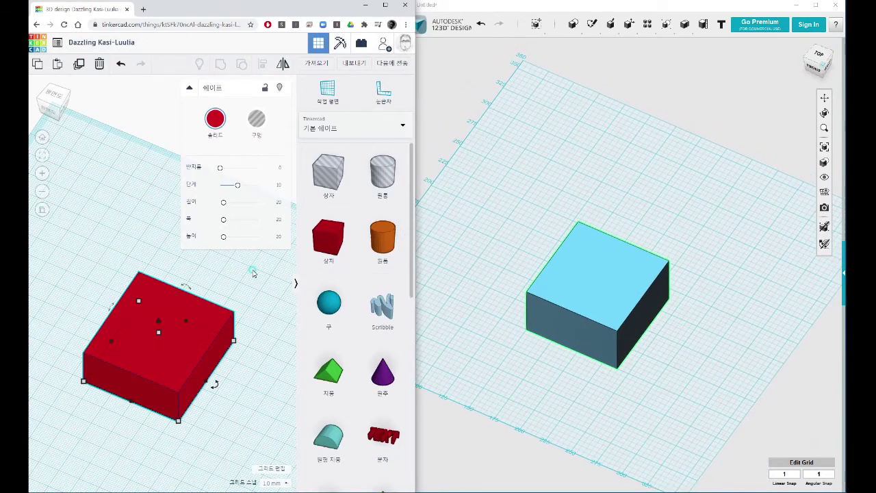
click(122, 235)
click(516, 164)
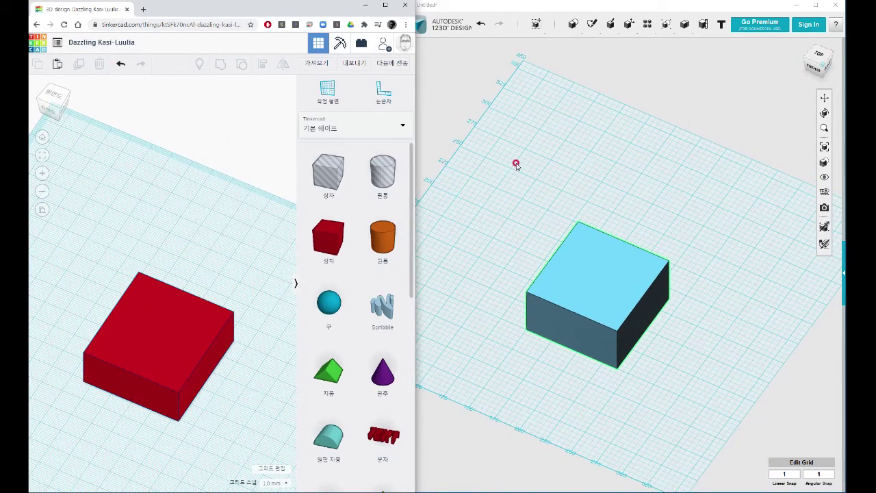
middle_drag(168, 247, 164, 219)
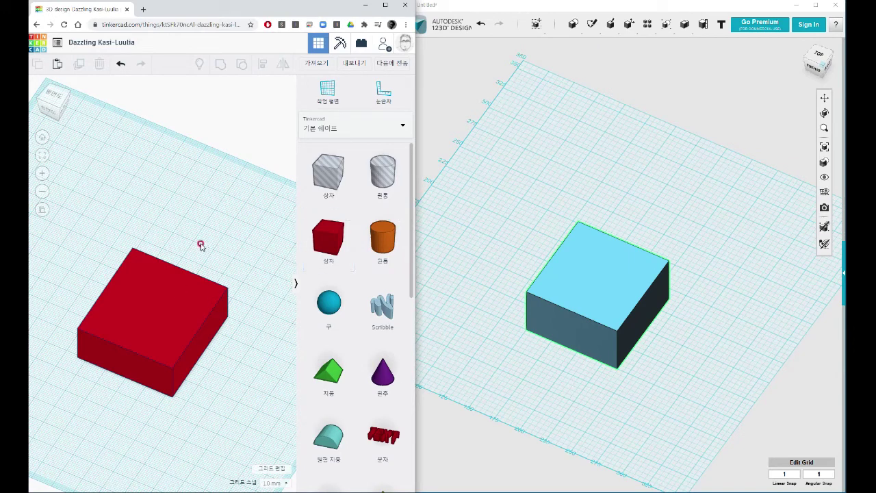
click(328, 89)
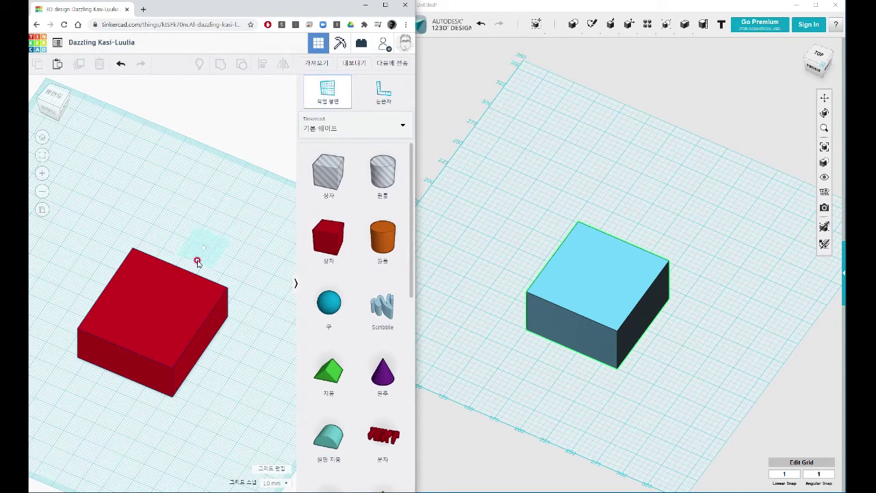
click(160, 308)
drag(383, 238, 155, 199)
click(217, 251)
right_drag(219, 255, 231, 239)
Switch to 123D Design and insert a cylinder with radius 40 and height 30 on the box's top face.
click(670, 233)
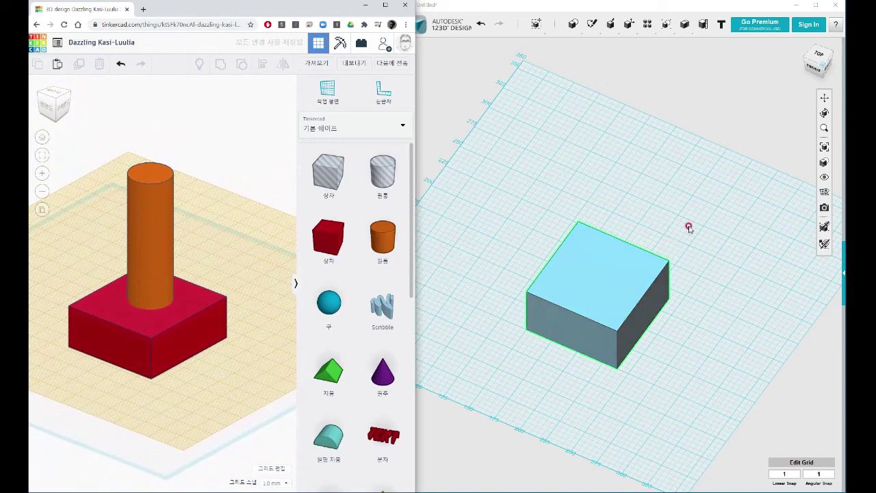
mouse_move(572, 24)
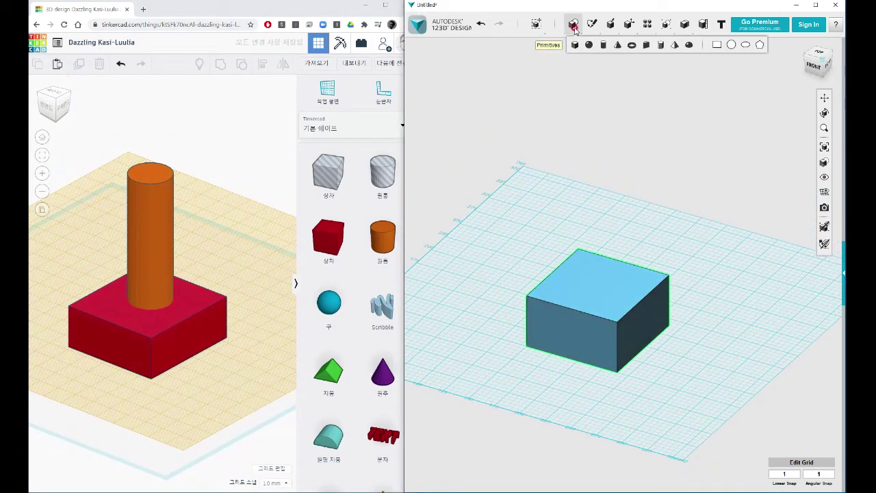
click(603, 44)
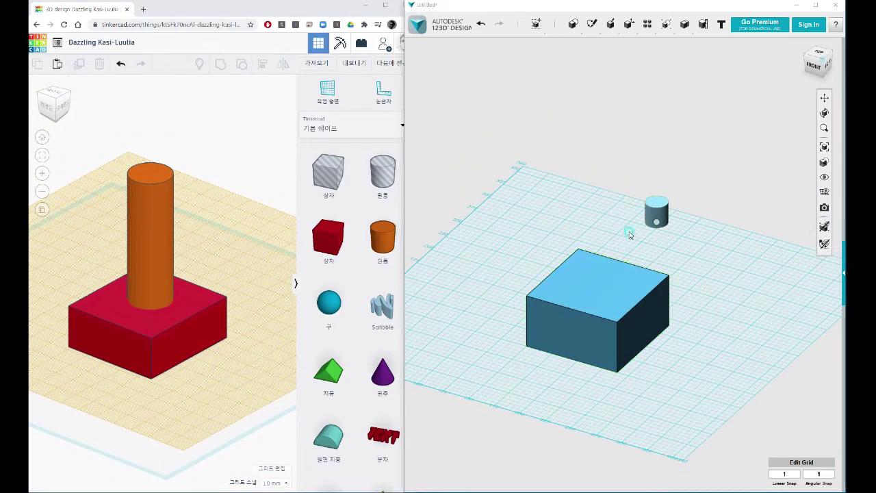
click(597, 306)
click(599, 286)
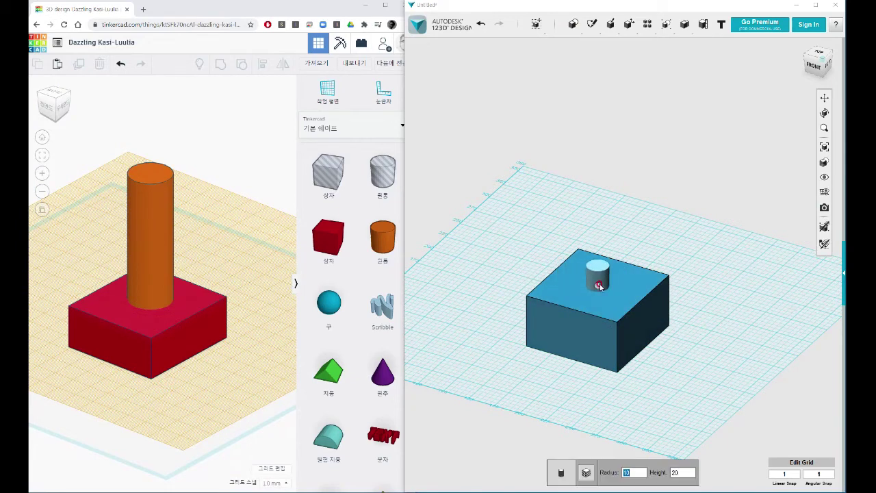
text(40)
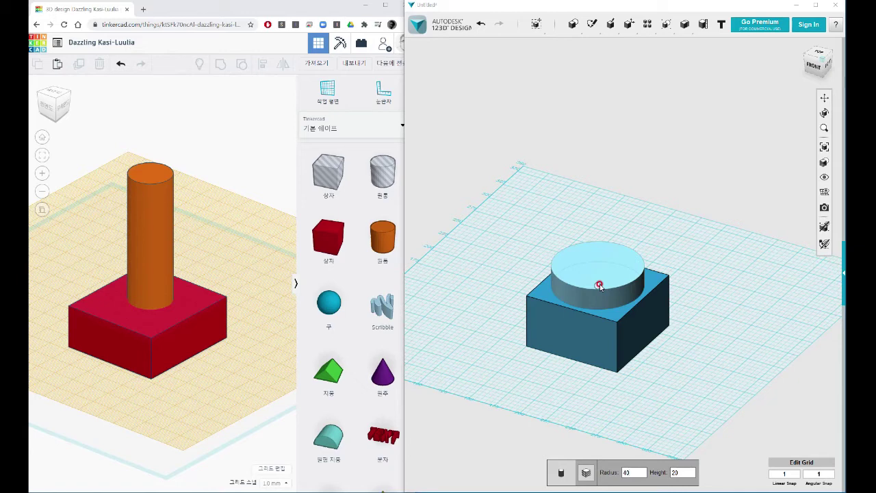
text(30)
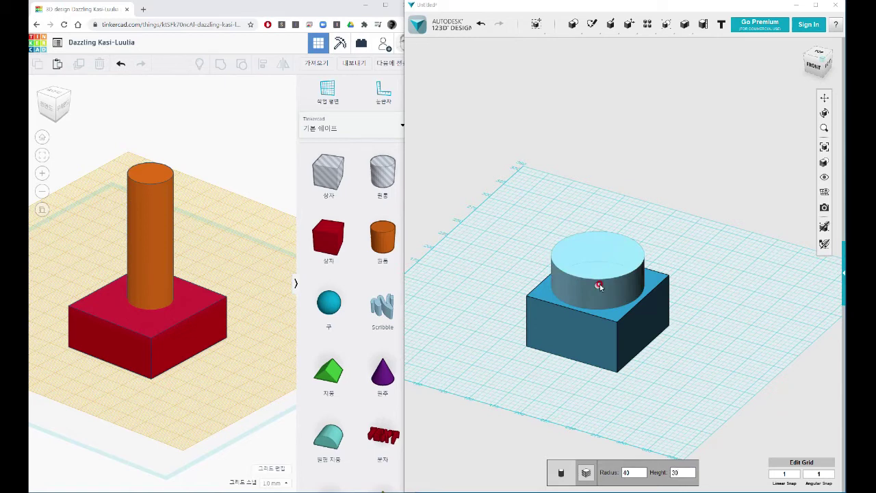
key(Return)
right_drag(728, 297, 621, 294)
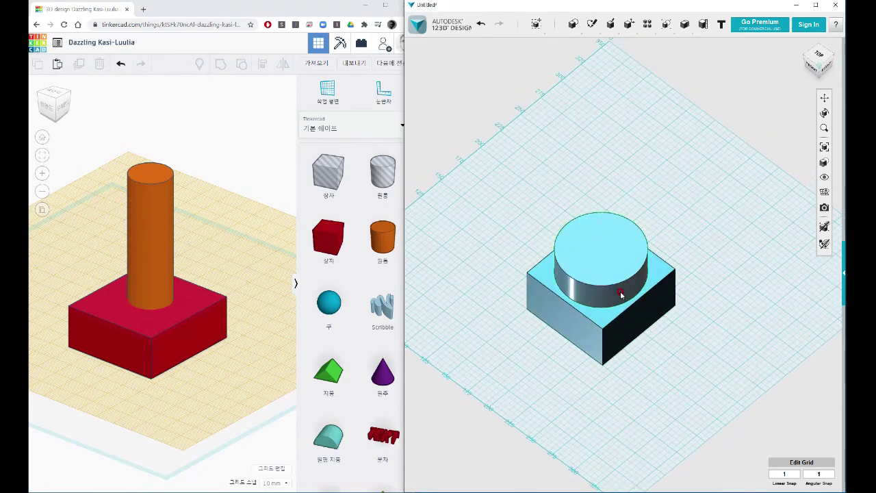
Try moving the cylinder away from the box, and undo the move.
drag(621, 294, 637, 216)
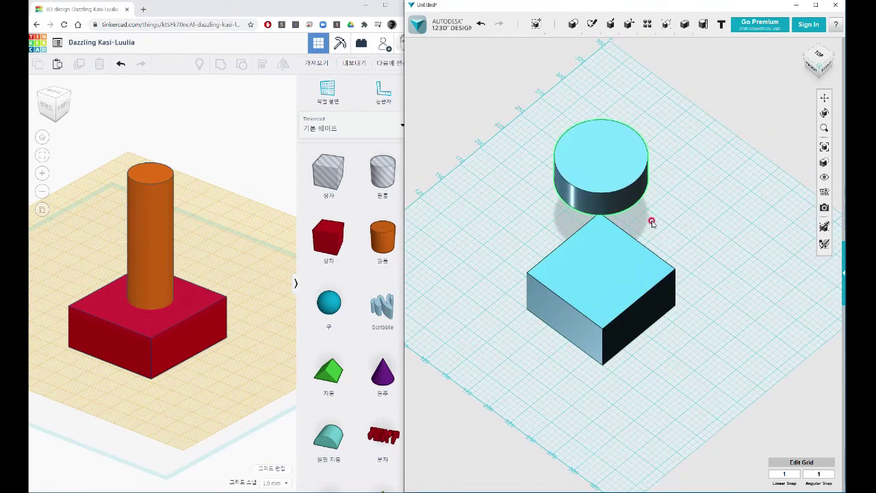
key(ctrl+z)
right_drag(655, 225, 681, 246)
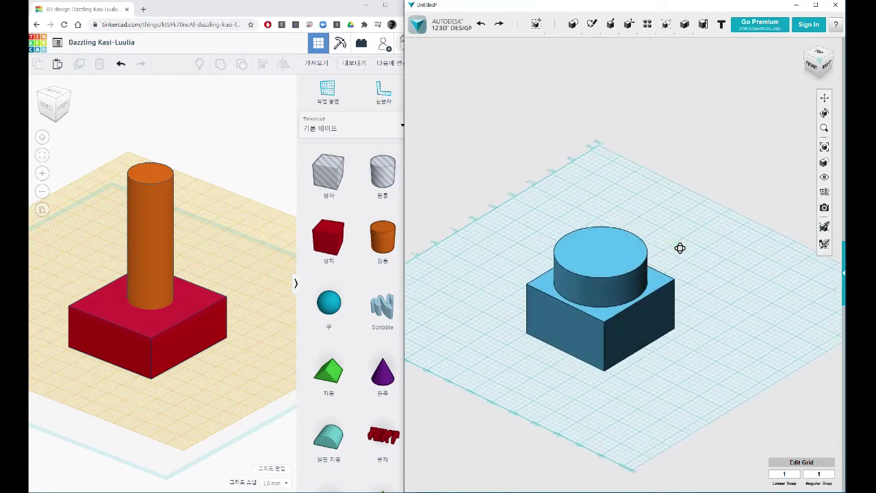
Compare the stacked models in 123D Design and Tinkercad from the front view and from an angle.
click(811, 65)
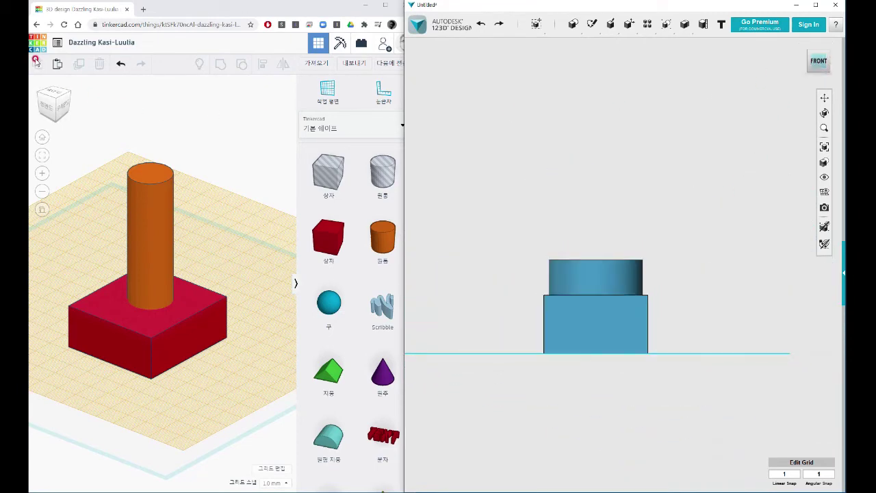
click(48, 104)
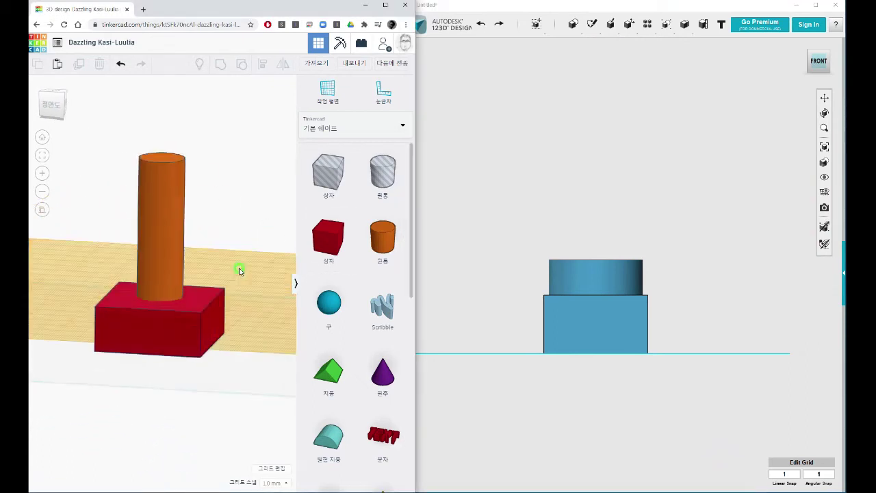
click(620, 409)
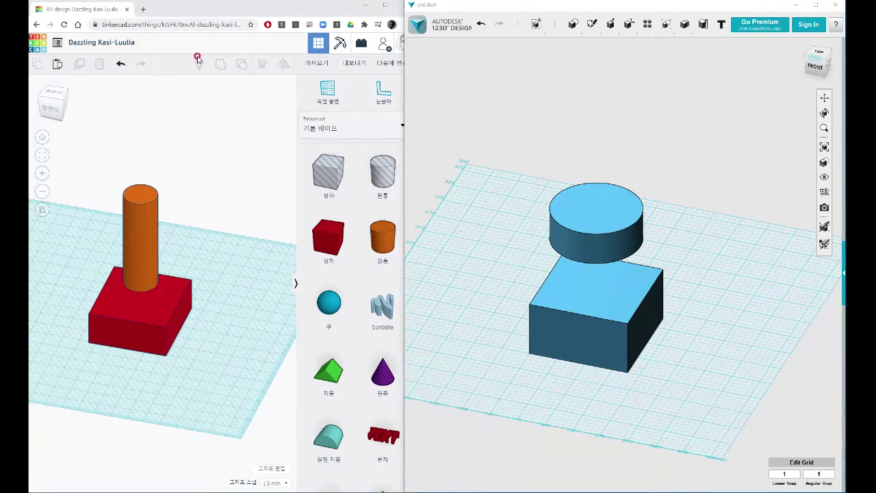
Switch to Tinkercad, examine the shape import dialog's file sources and supported formats, and close it.
click(255, 100)
click(307, 64)
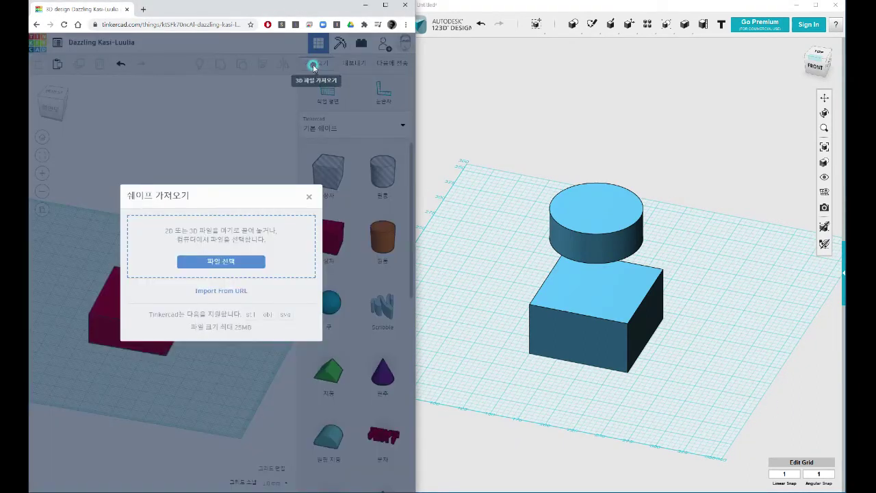
click(280, 195)
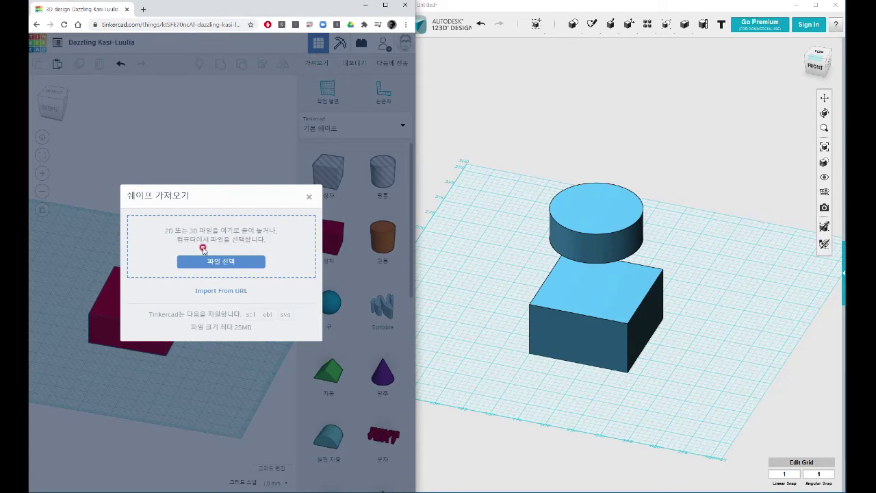
click(309, 198)
Switch to 123D Design, examine the project import sources My Projects and Browse My Computer, and cancel the import.
click(461, 130)
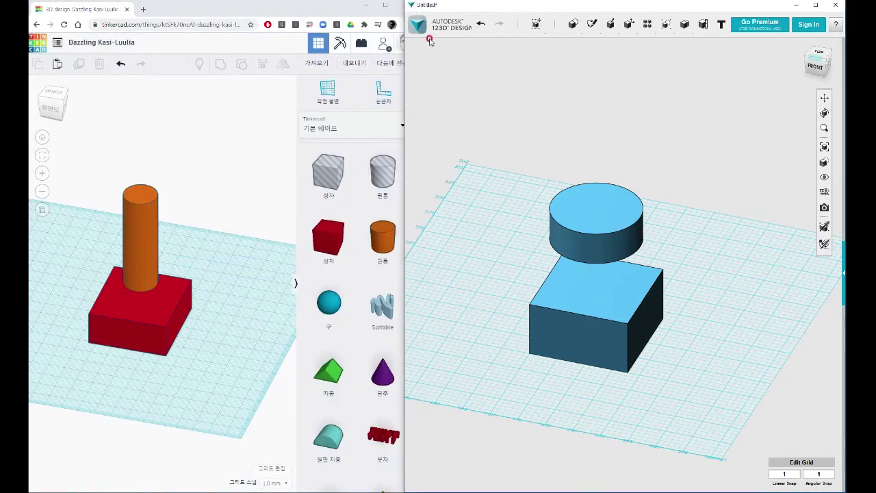
click(429, 34)
click(452, 117)
click(535, 119)
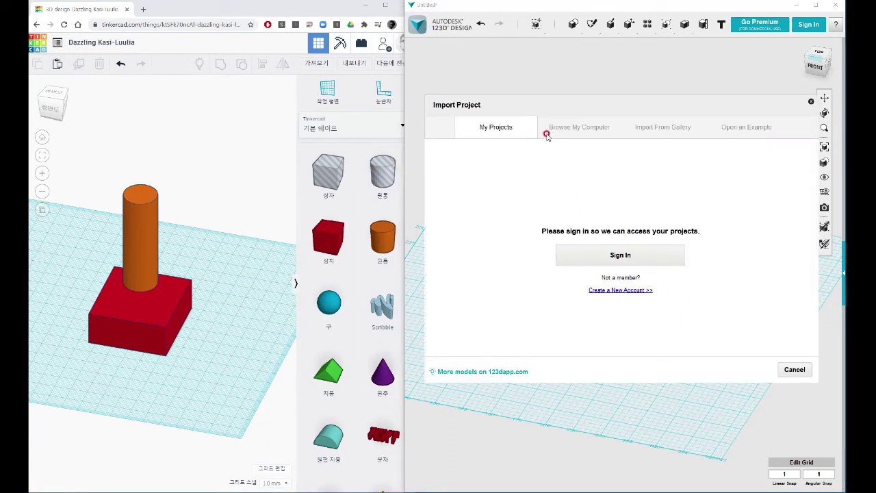
click(566, 134)
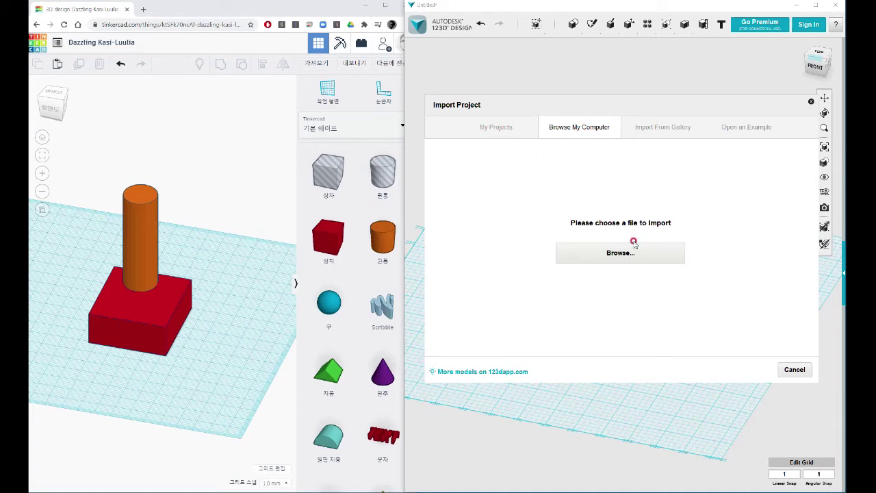
click(497, 136)
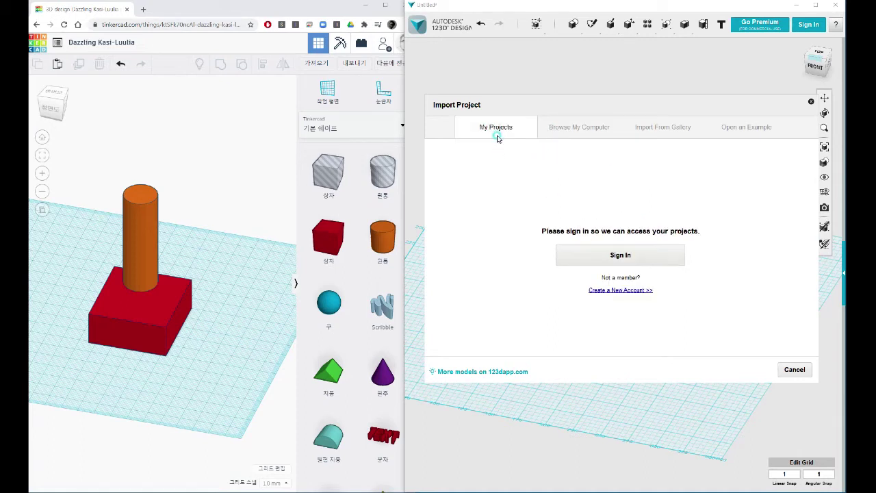
click(552, 128)
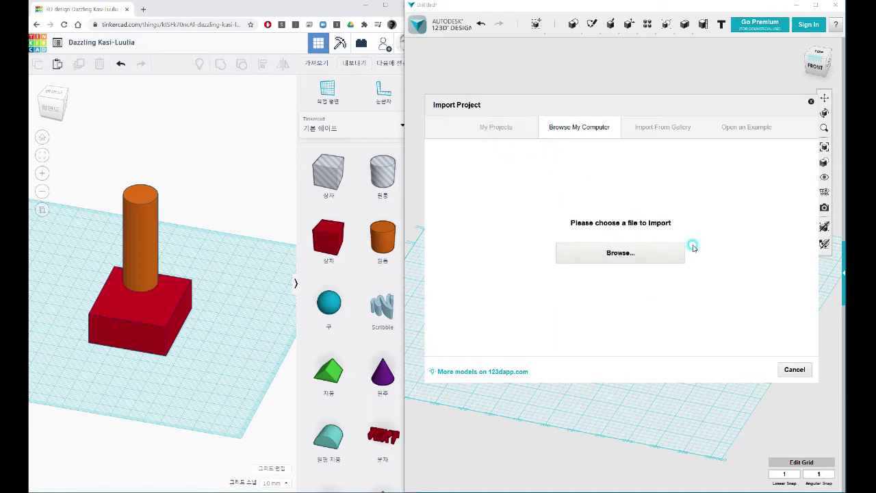
click(795, 370)
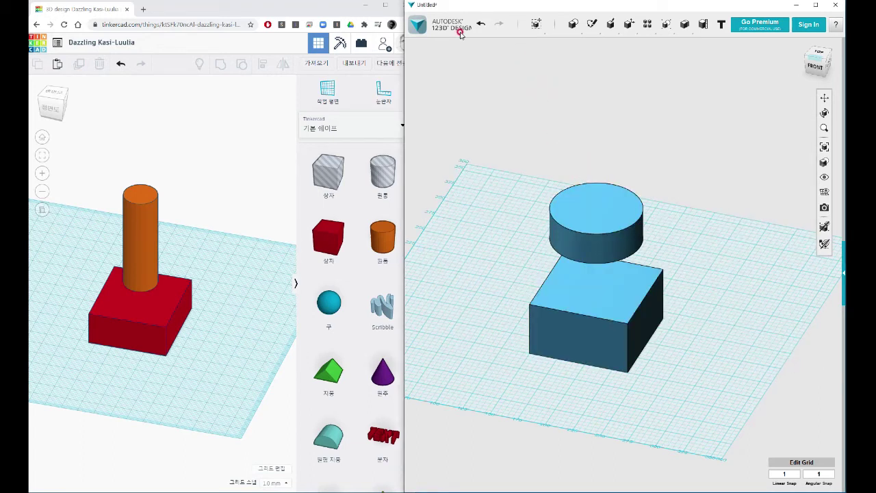
Compare Tinkercad's download formats with 123D Design's 3D export formats and STL mesh settings, and cancel the STL export.
click(353, 63)
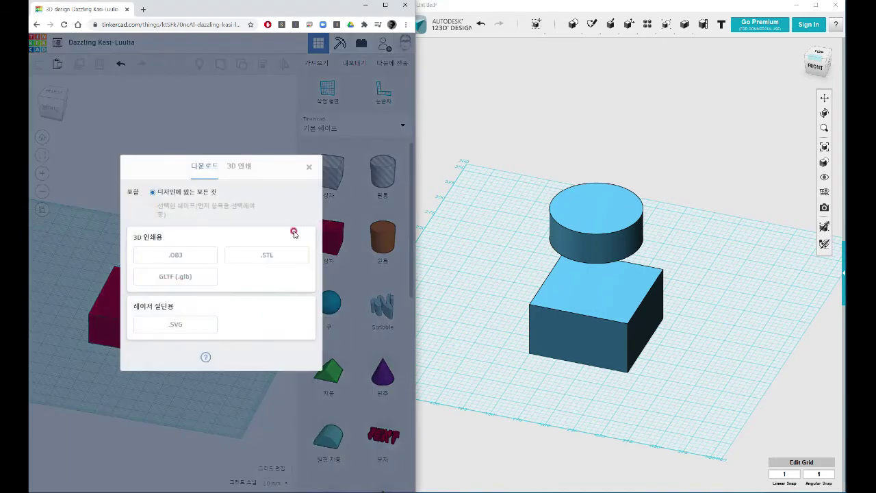
click(494, 75)
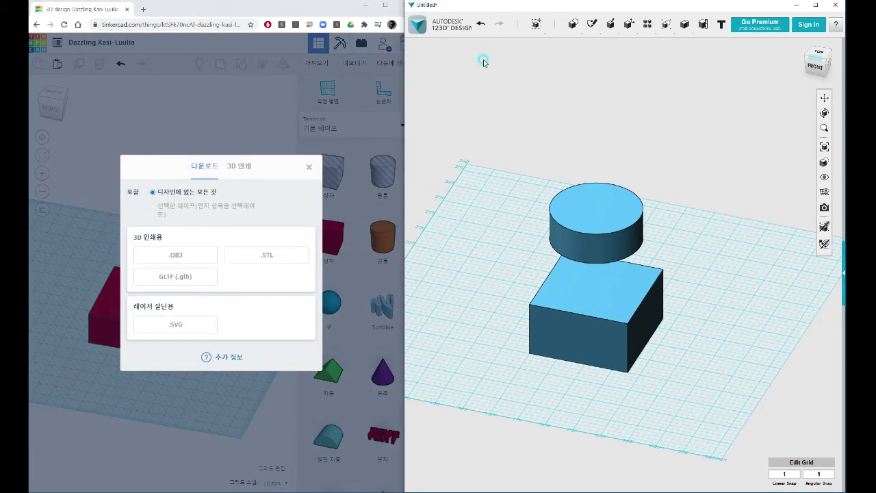
click(461, 136)
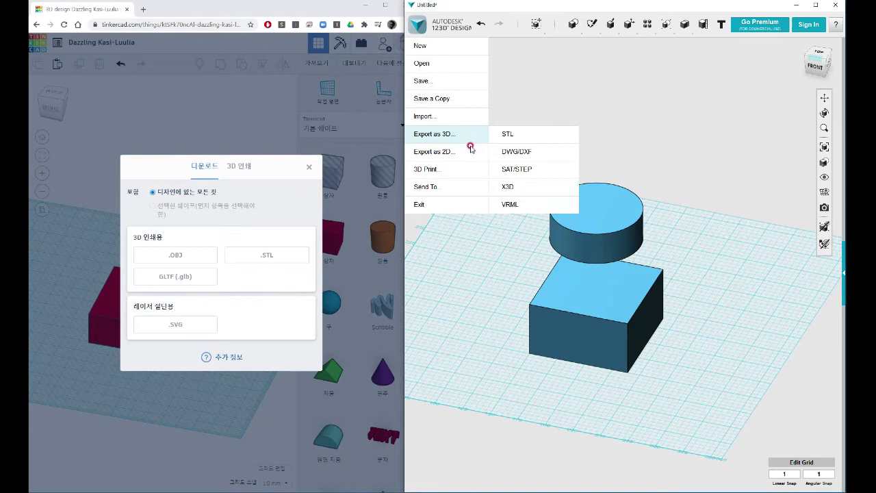
click(510, 134)
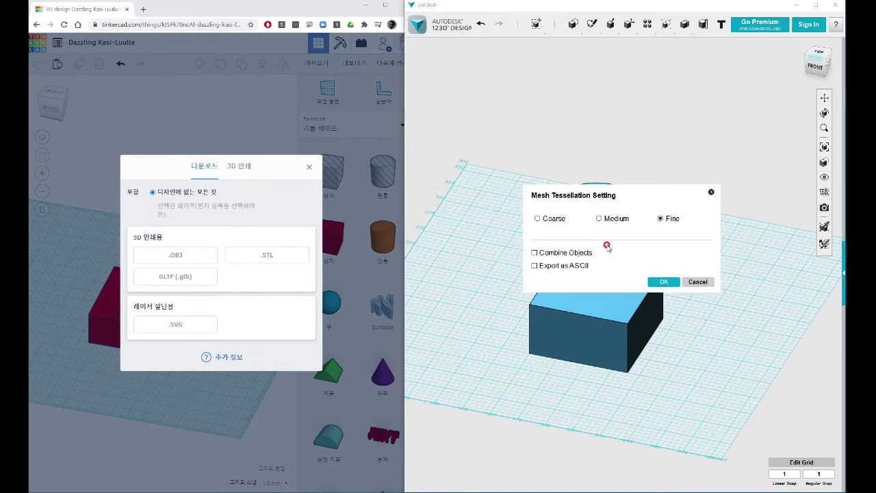
click(699, 282)
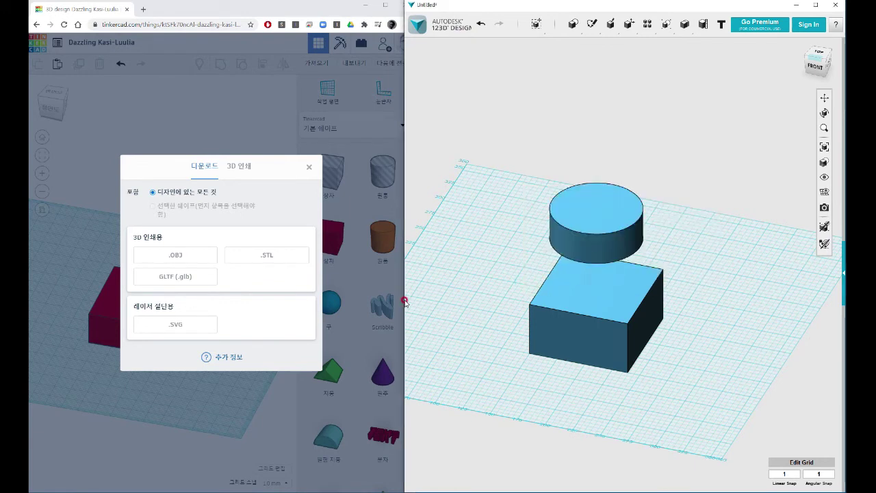
Close Tinkercad's download dialog, switch to 123D Design, and examine the available Transform and Modify tools.
click(309, 166)
click(469, 134)
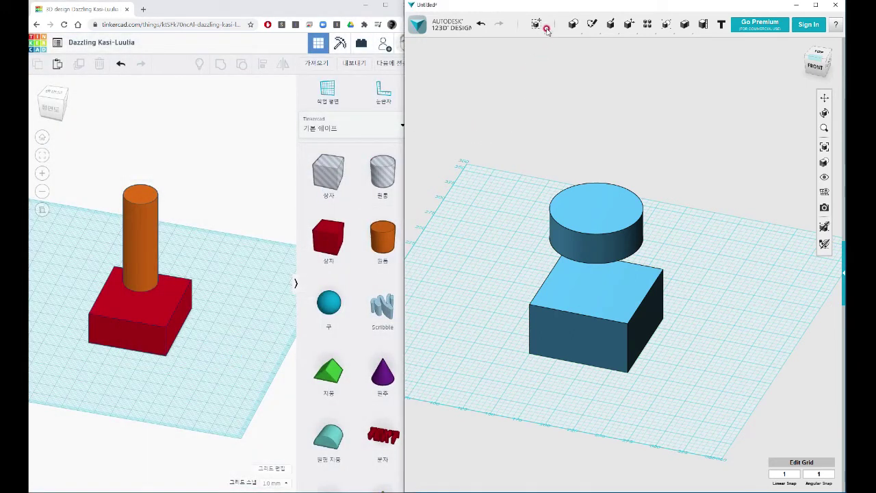
mouse_move(536, 27)
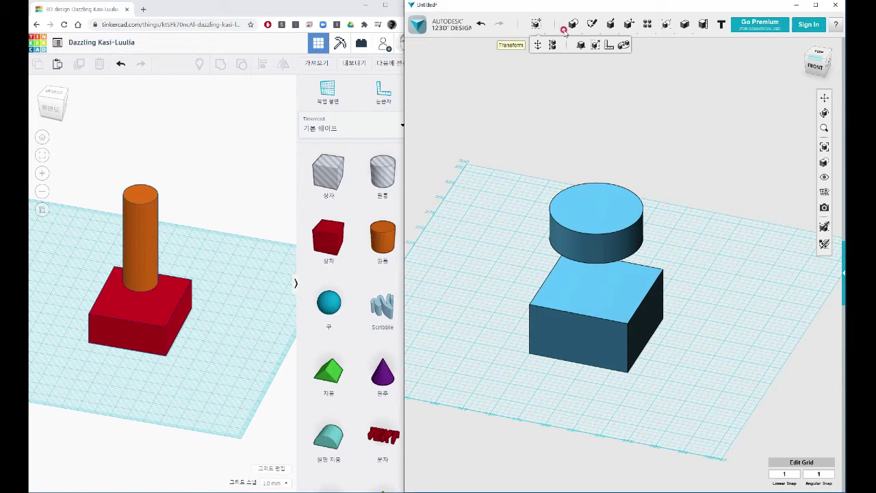
mouse_move(595, 31)
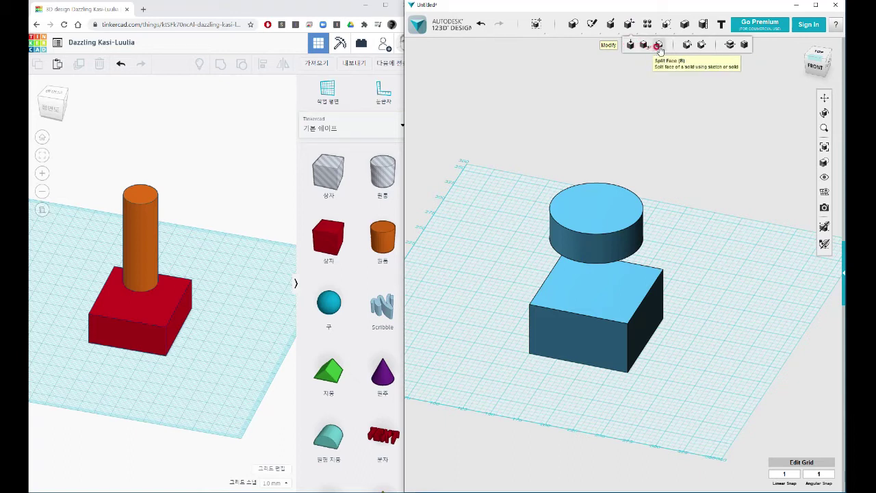
mouse_move(656, 26)
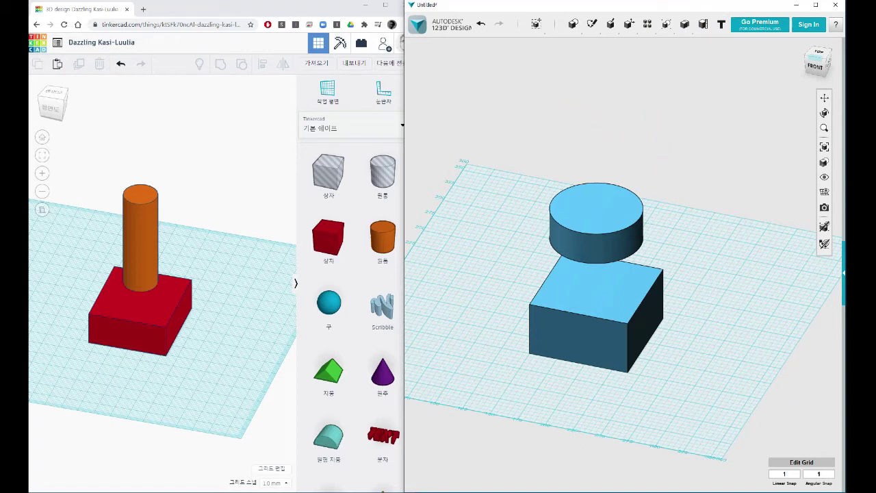
In Tinkercad, lower the orange cylinder about 42 mm so that it sinks into the red box.
click(141, 237)
drag(140, 179, 140, 237)
click(535, 289)
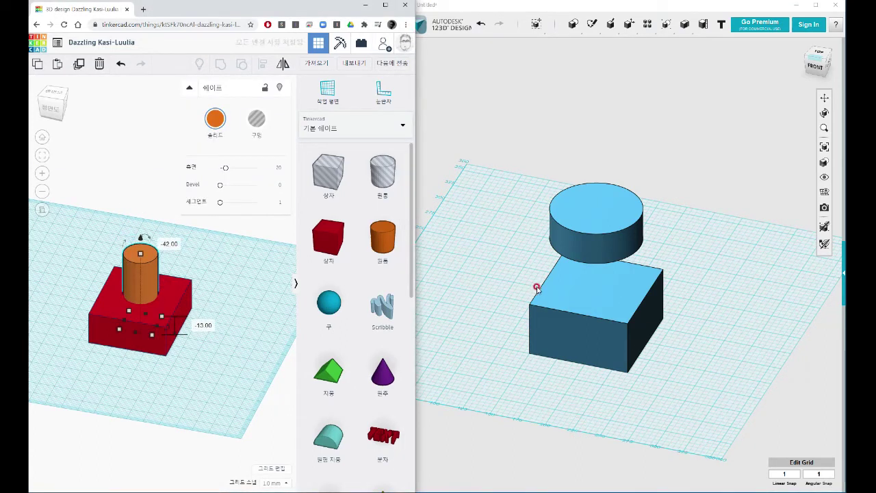
In 123D Design, extend the cylinder's bottom face downward until it passes completely through the box.
click(611, 274)
right_drag(636, 275, 636, 212)
click(606, 258)
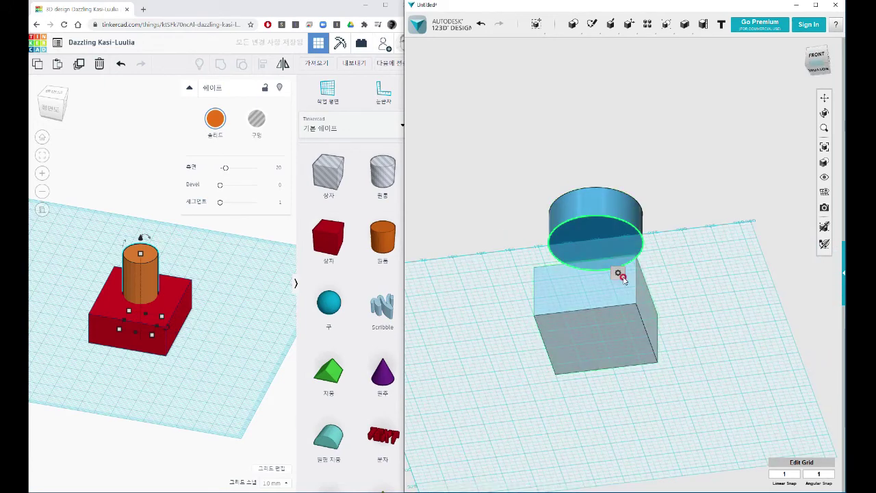
click(619, 272)
click(651, 275)
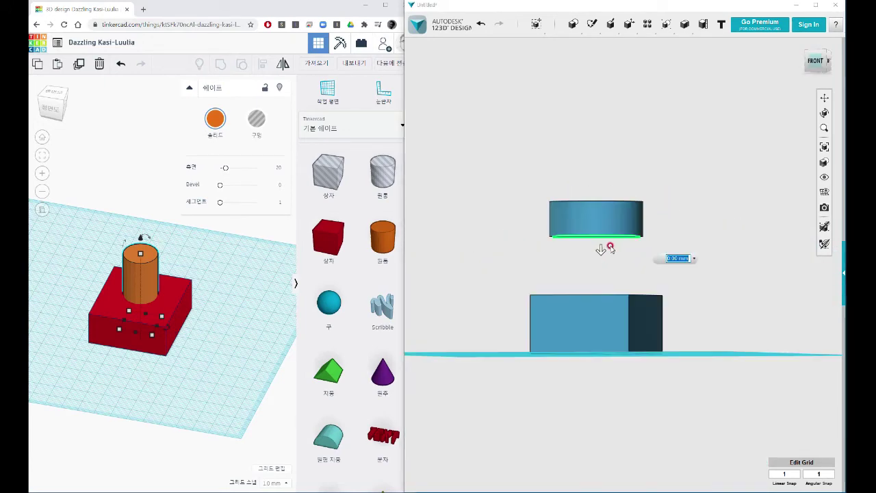
drag(600, 248, 601, 392)
right_drag(686, 179, 683, 208)
click(683, 207)
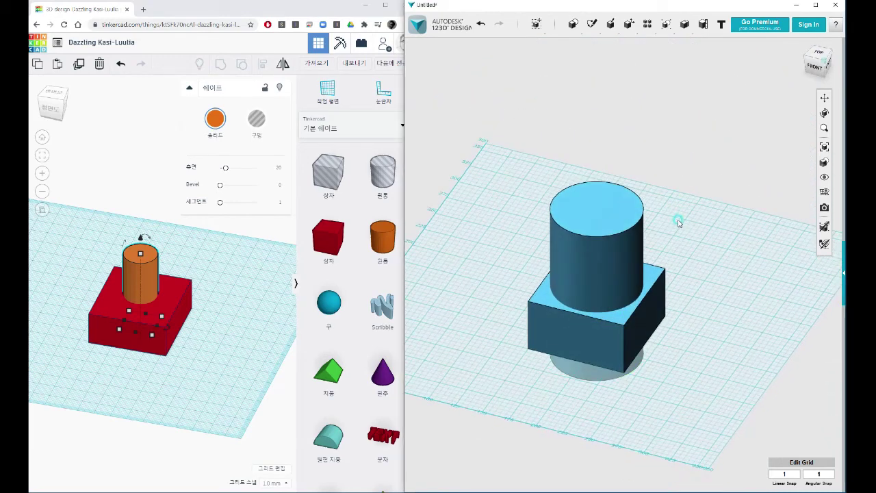
In Tinkercad, turn the cylinder into a hole and group it with the red box to cut a round opening.
click(214, 269)
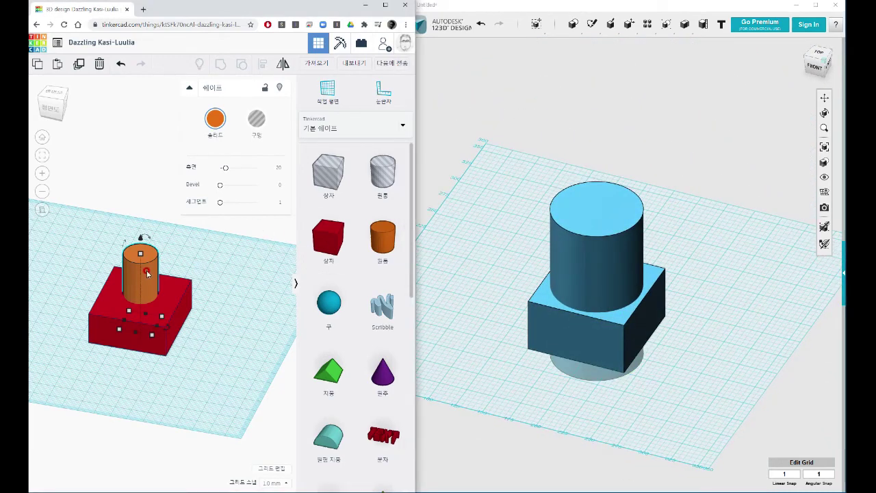
click(189, 265)
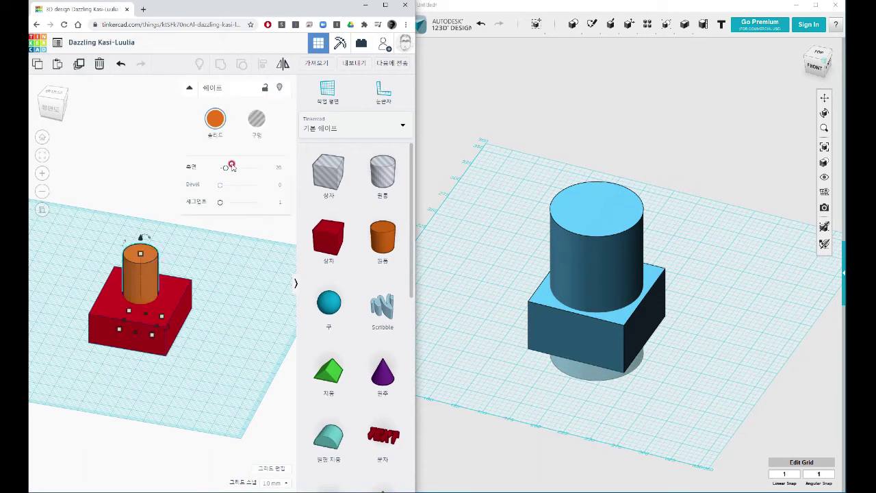
click(256, 118)
click(235, 251)
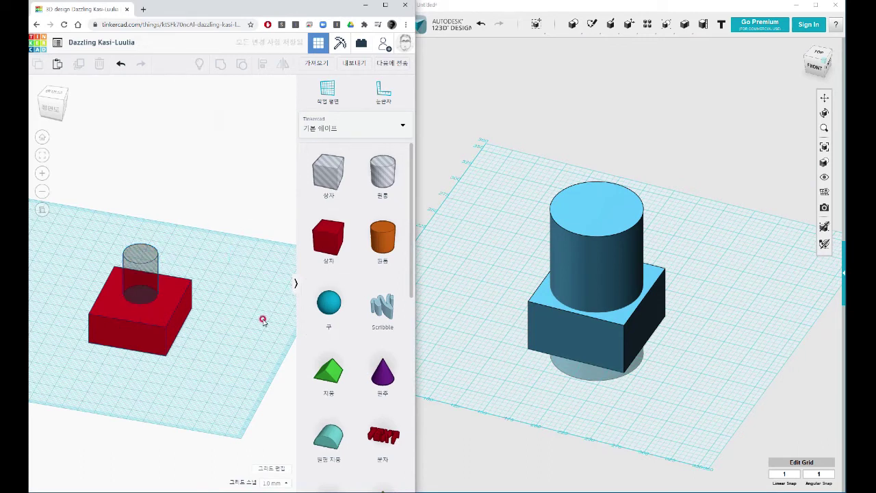
drag(171, 305, 147, 204)
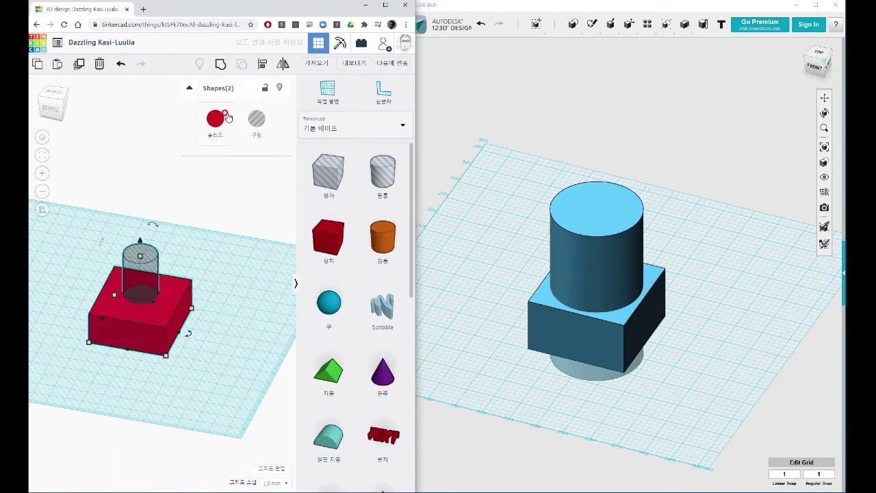
click(220, 64)
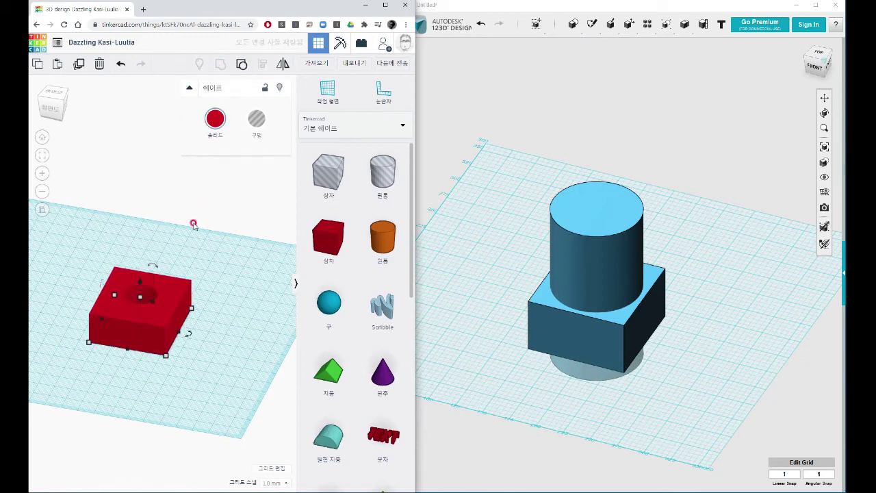
click(213, 230)
right_drag(215, 231, 223, 262)
In 123D Design, subtract the cylinder from the box, using the box as target and the cylinder as source.
click(712, 239)
mouse_move(685, 24)
click(702, 45)
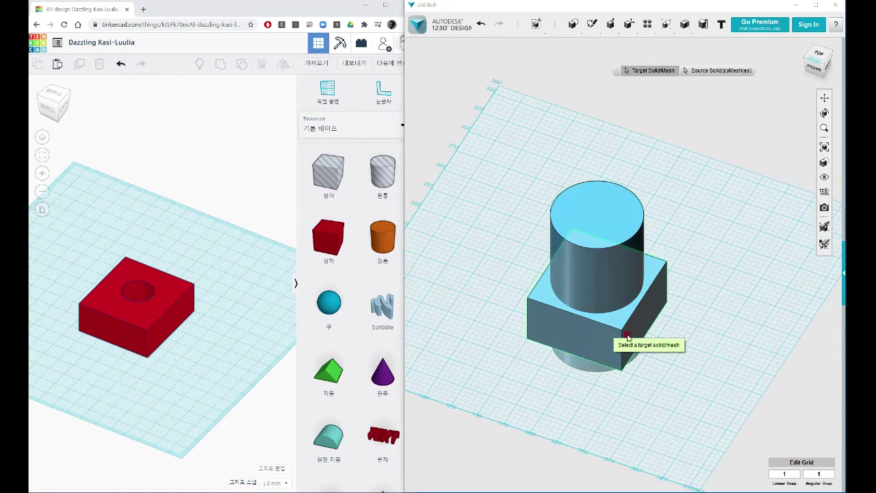
click(665, 290)
click(621, 215)
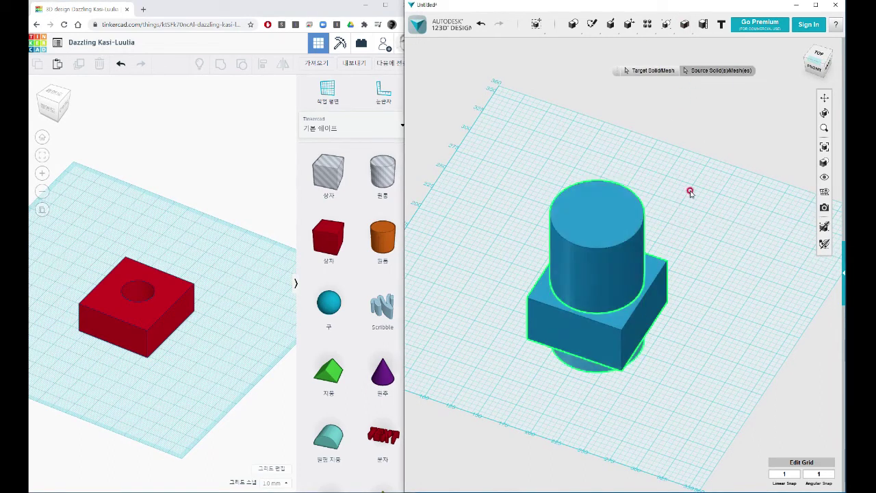
click(697, 191)
right_drag(695, 192, 693, 196)
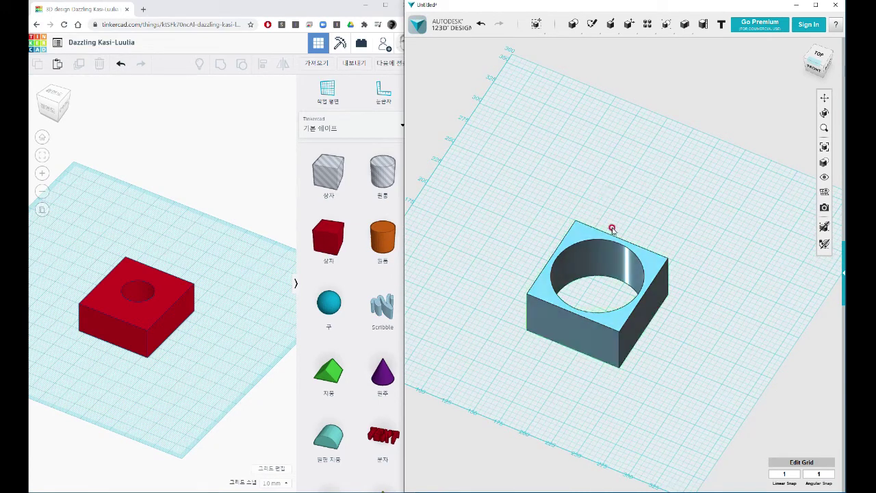
Undo the subtraction of the cylinder from the box.
click(482, 26)
click(607, 233)
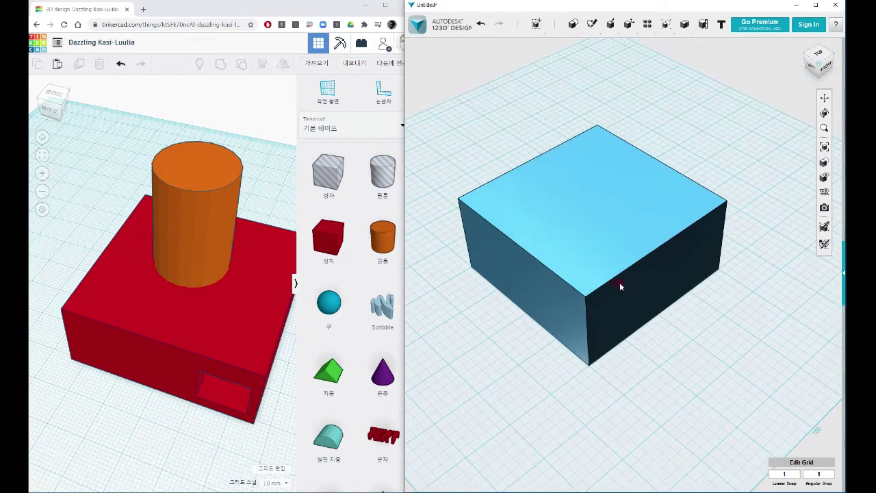
mouse_move(592, 25)
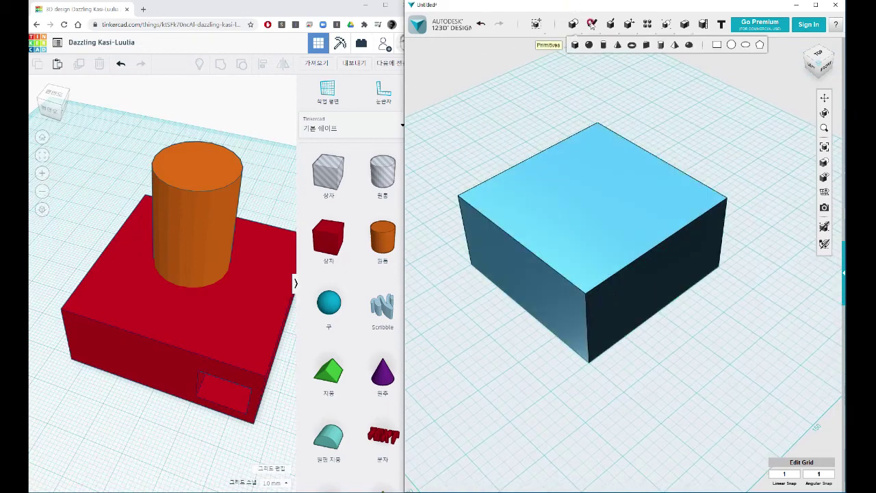
mouse_move(690, 250)
right_down()
mouse_move(671, 225)
mouse_move(638, 210)
right_up()
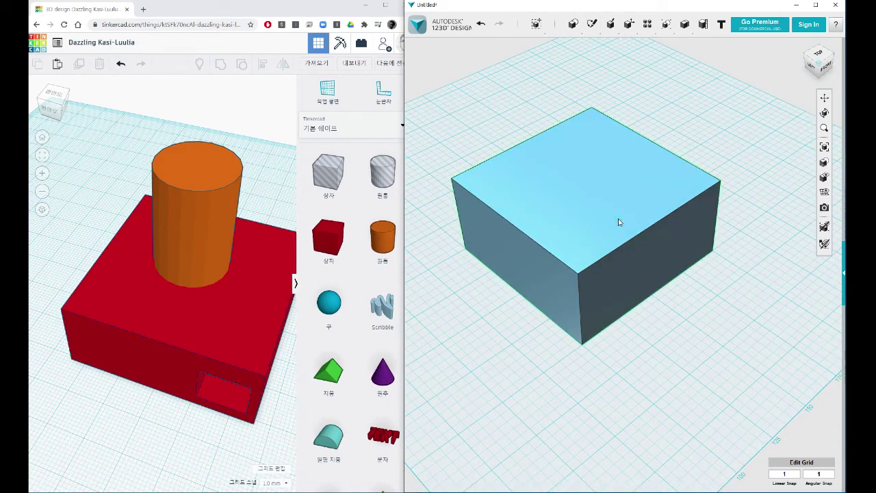
click(632, 253)
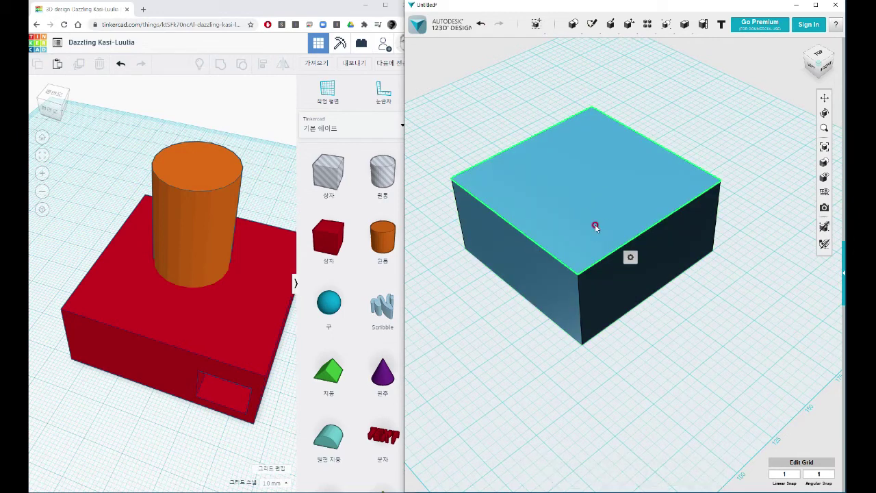
drag(726, 310, 504, 140)
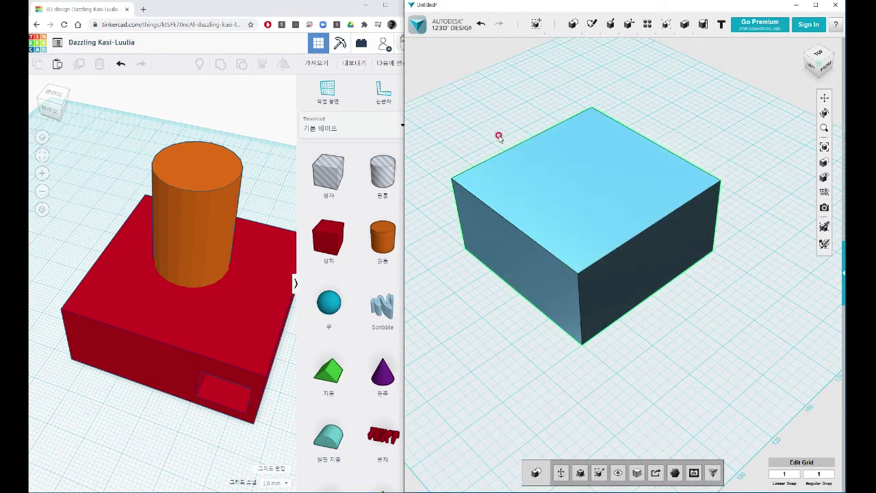
click(687, 353)
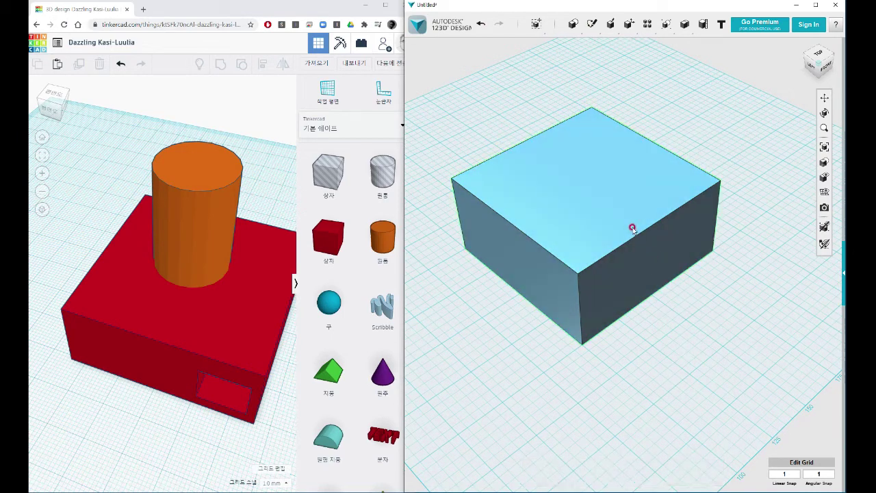
Round the long top edge on the near right side of the box with a fillet.
click(634, 235)
click(634, 235)
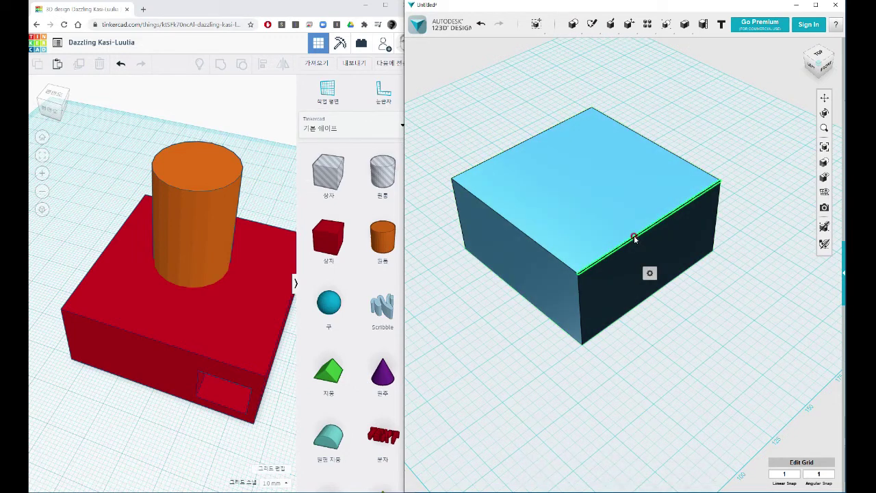
mouse_move(650, 273)
click(678, 275)
drag(633, 235, 625, 239)
click(694, 329)
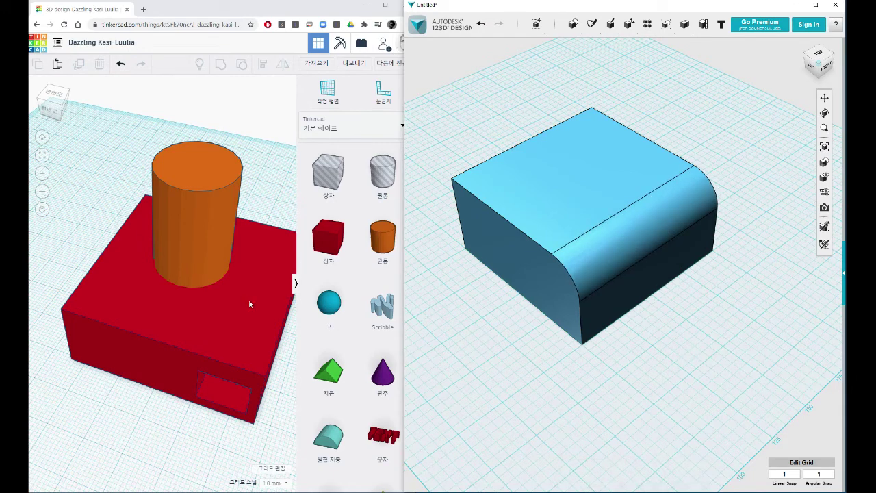
Switch to Tinkercad and examine the red box from another angle for comparison.
click(189, 299)
right_drag(189, 299, 129, 325)
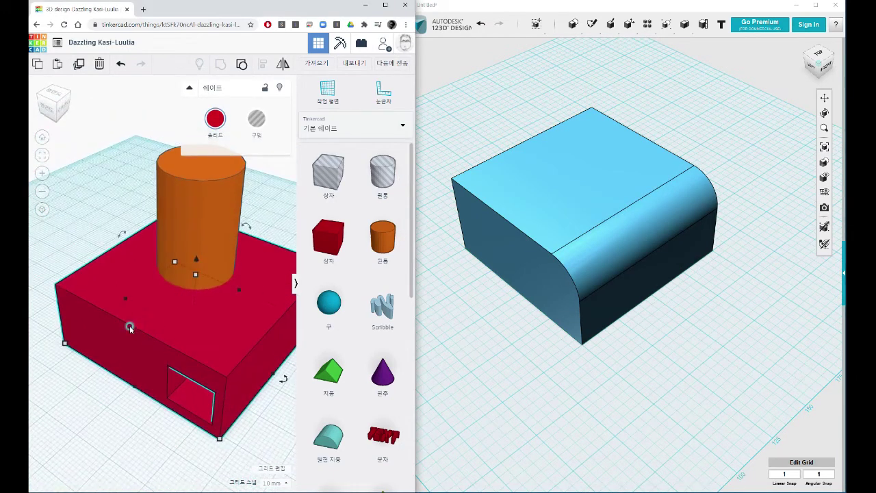
click(130, 324)
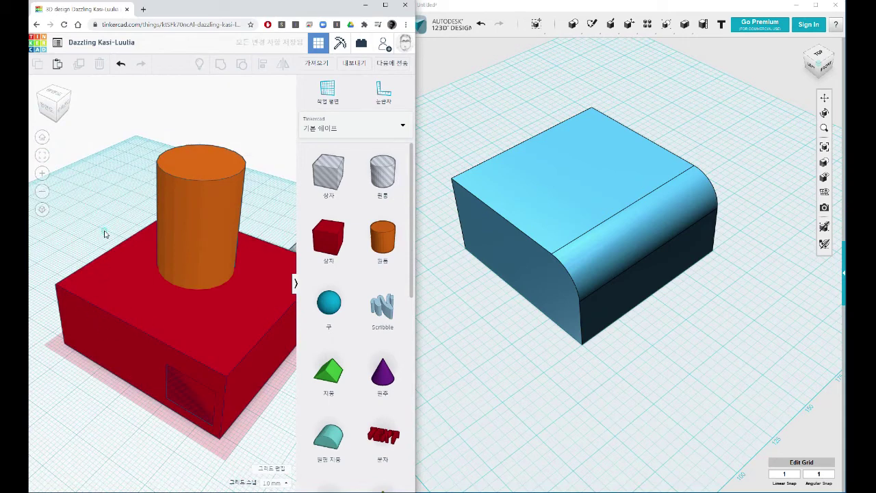
In 123D Design, chamfer the tangent edge chain around the box's near left face with a distance of 10.
click(513, 229)
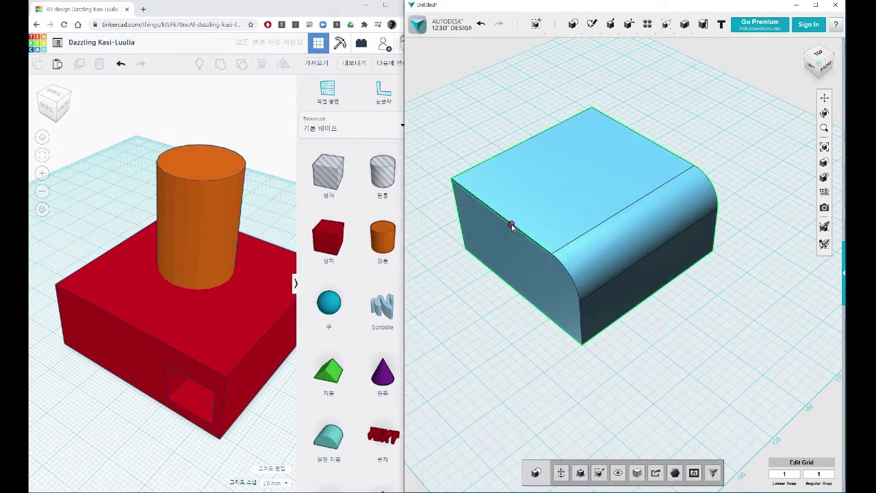
click(511, 228)
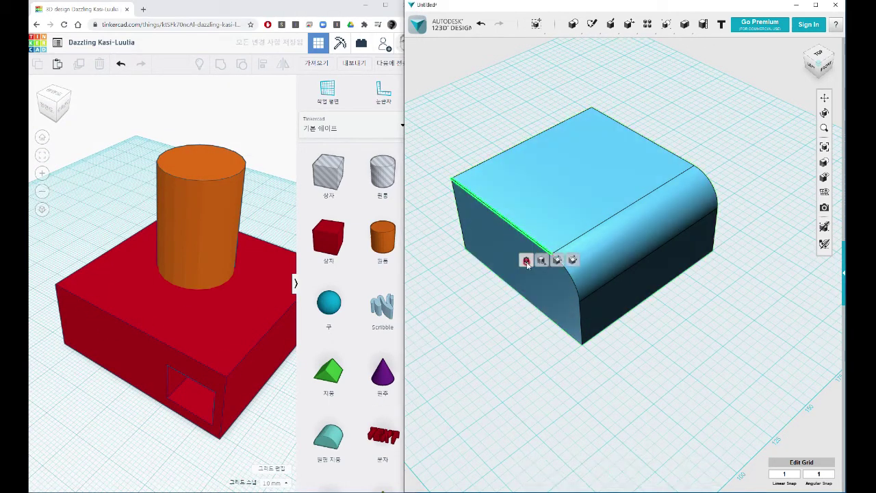
click(573, 261)
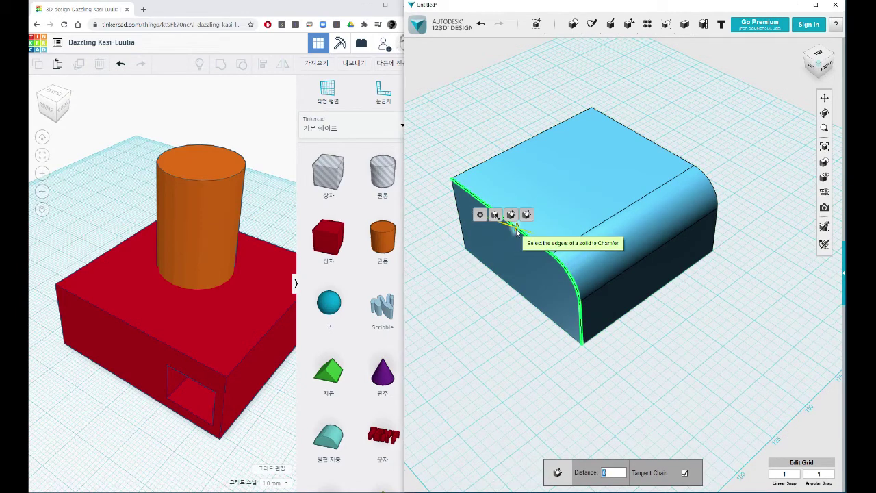
drag(521, 233, 530, 237)
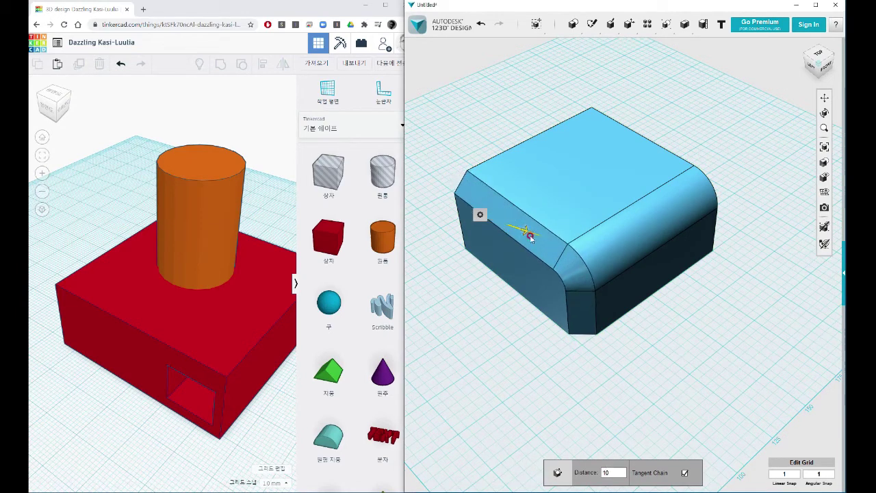
click(673, 334)
Chamfer the matching edge chain around the opposite side face of the box with a distance of 10.
right_drag(679, 319, 622, 285)
click(625, 280)
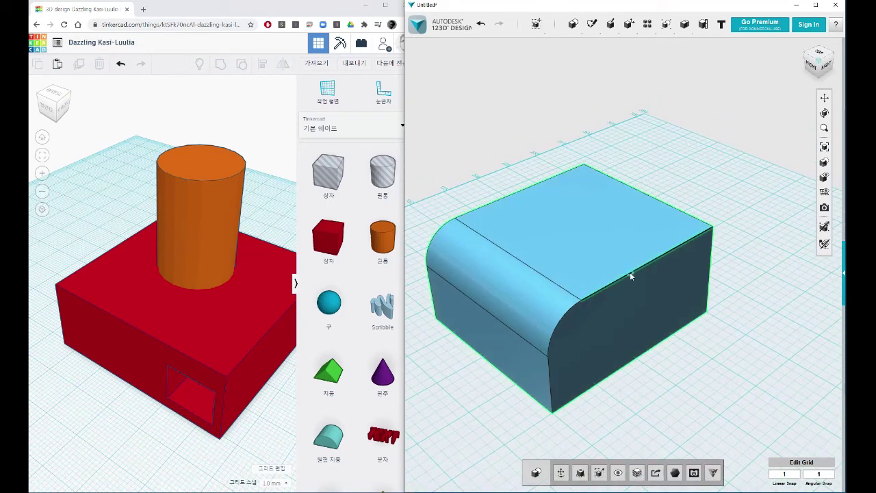
click(630, 272)
click(662, 309)
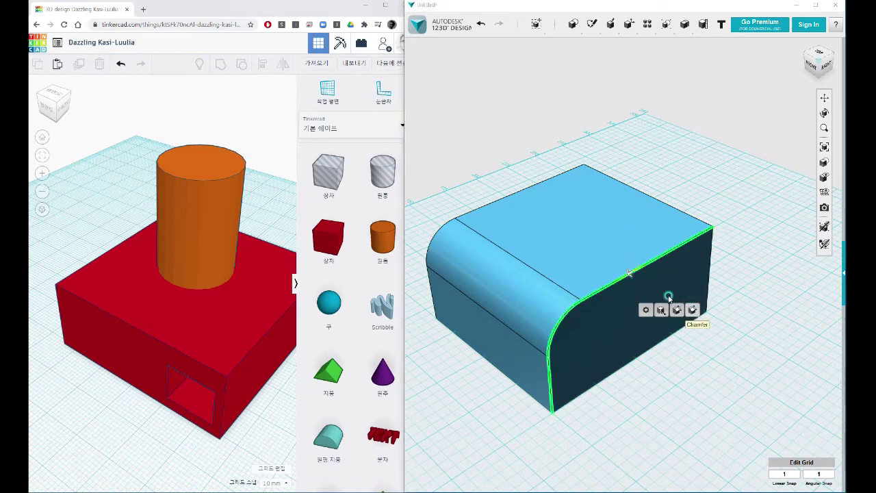
text(5)
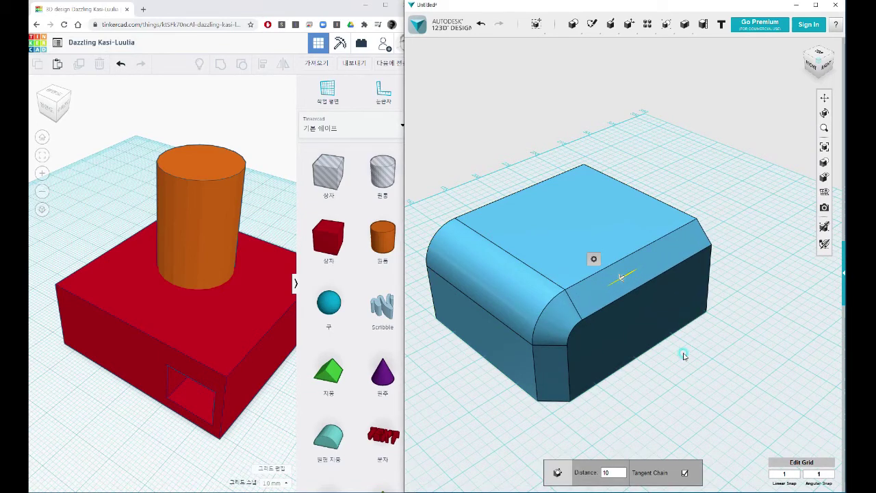
key(Return)
Shell the box inward through its top face and the tangent rounded face, with a wall thickness of about 0.87.
scroll(630, 356, down, 2)
right_drag(630, 356, 626, 257)
middle_drag(626, 257, 609, 250)
mouse_move(615, 269)
right_down()
mouse_move(634, 270)
mouse_move(573, 174)
right_up()
click(603, 22)
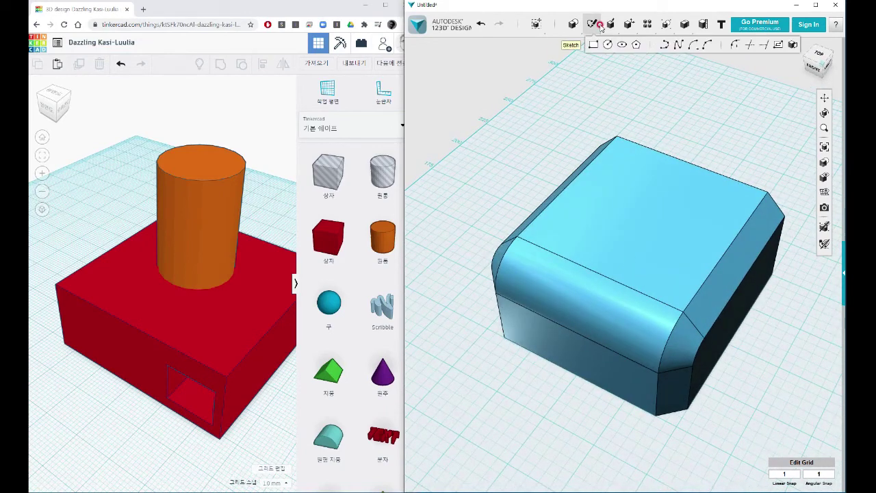
click(629, 232)
click(628, 228)
click(642, 267)
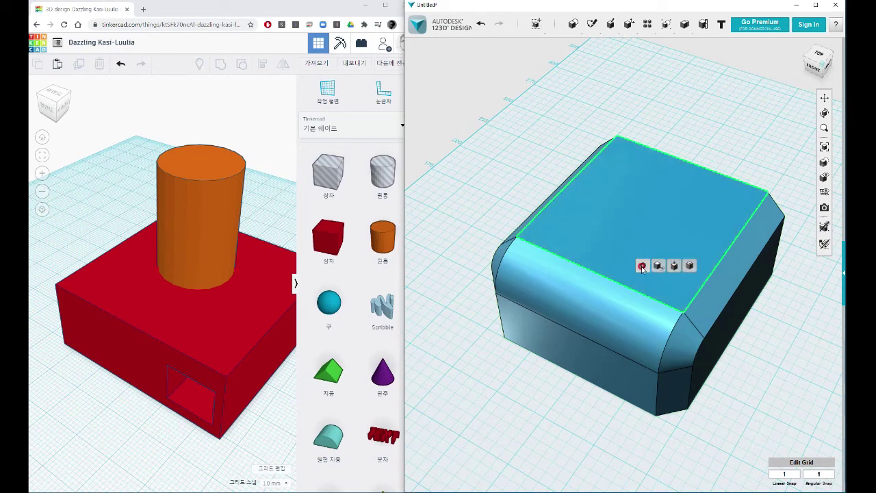
click(690, 266)
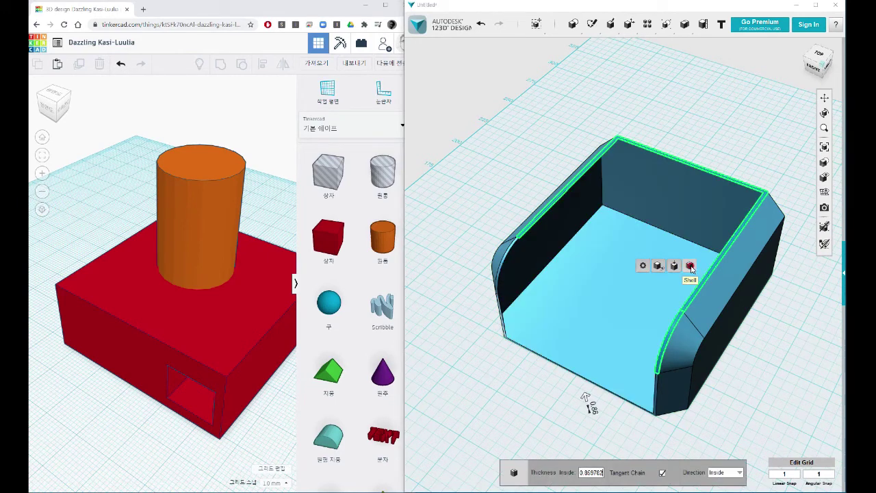
click(691, 140)
right_drag(571, 248, 578, 137)
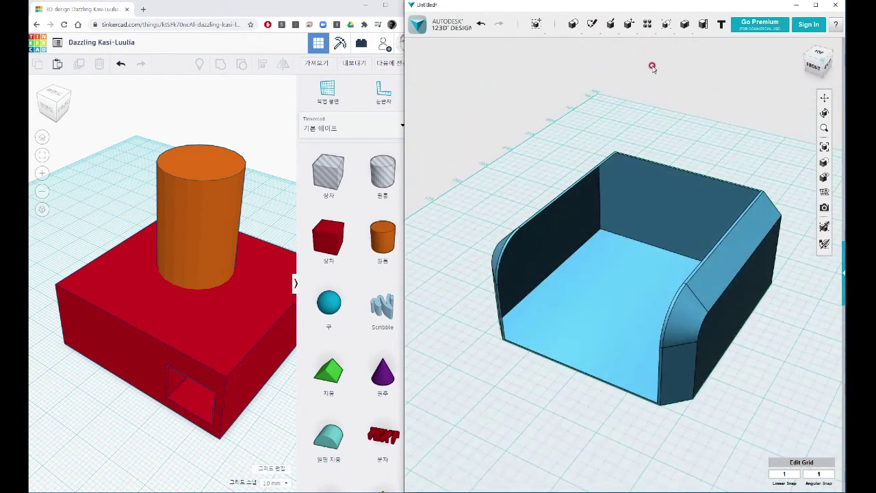
Switch to Tinkercad and delete the orange cylinder and the red box from the workplane.
mouse_move(668, 26)
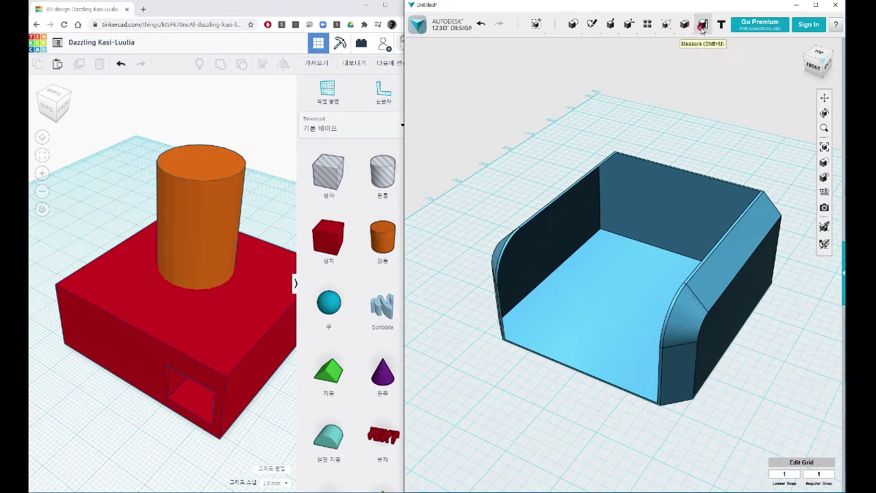
right_drag(680, 83, 411, 157)
click(171, 238)
right_drag(171, 239, 200, 295)
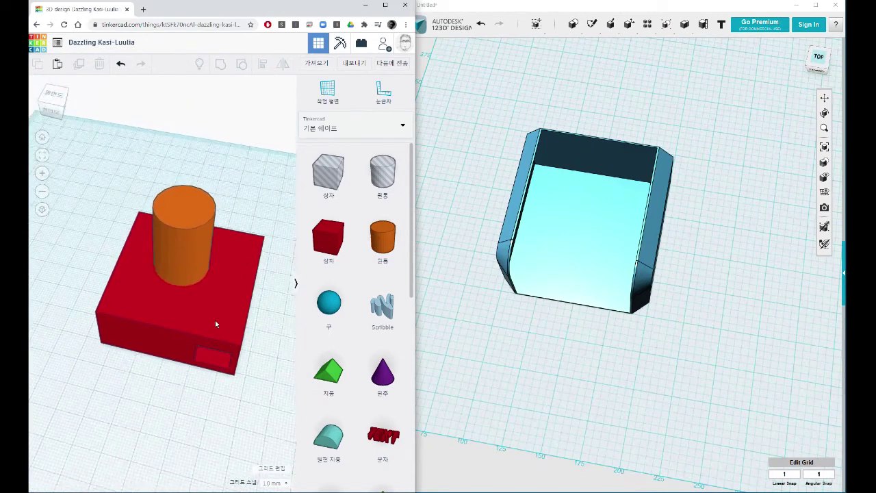
drag(146, 251, 167, 290)
key(Delete)
click(188, 307)
key(Delete)
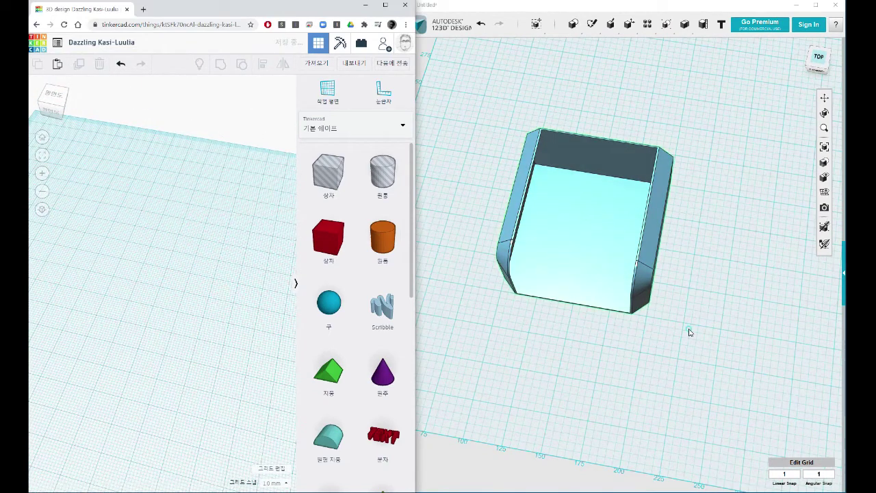
In 123D Design, delete the shelled box to clear the grid.
drag(691, 332, 642, 276)
key(Delete)
scroll(165, 265, down, 3)
scroll(484, 58, down, 3)
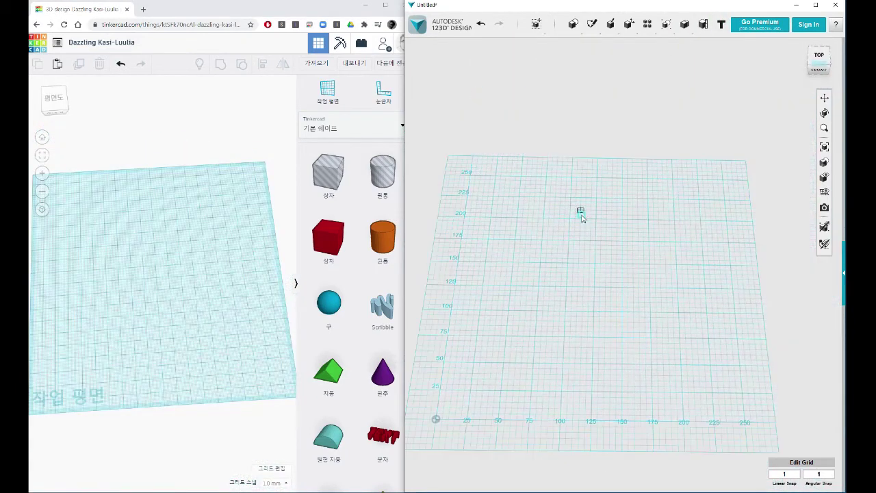
Place a text sketch on the grid containing a first name in English capitals, in the Arial font.
click(510, 285)
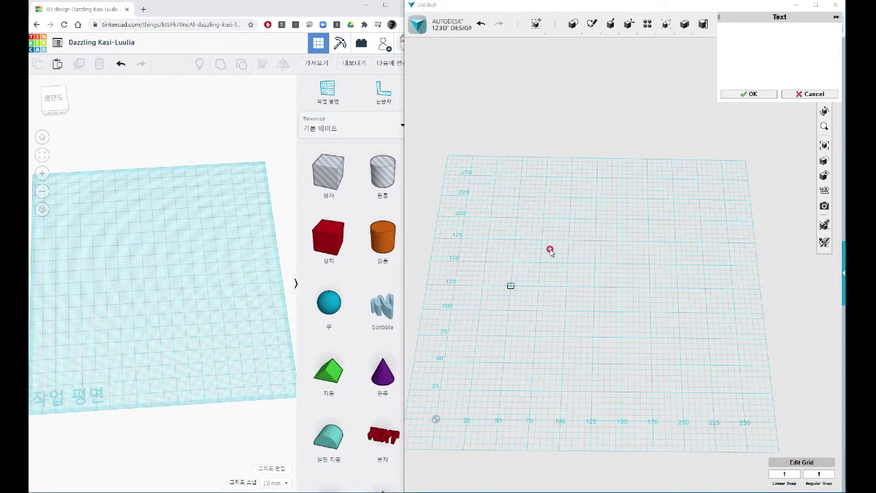
drag(773, 24, 626, 85)
click(606, 91)
click(577, 96)
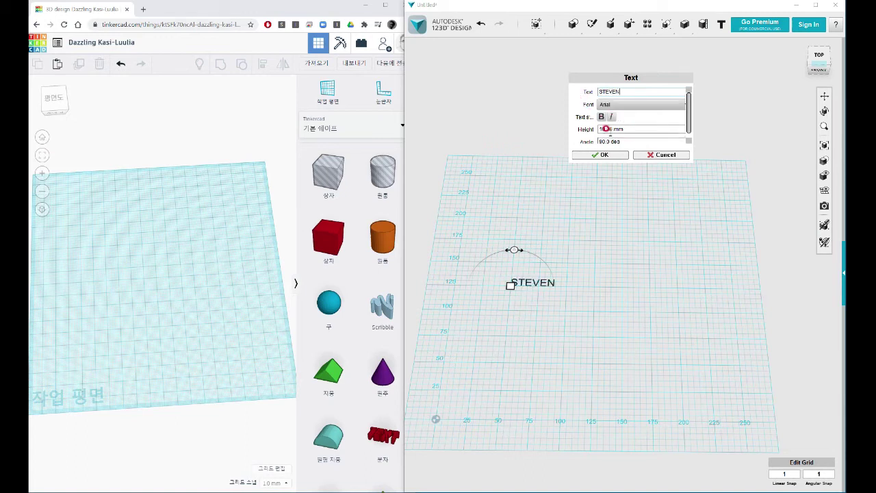
Set the English name text's height to 50 mm and apply it.
click(600, 128)
text(0)
click(633, 170)
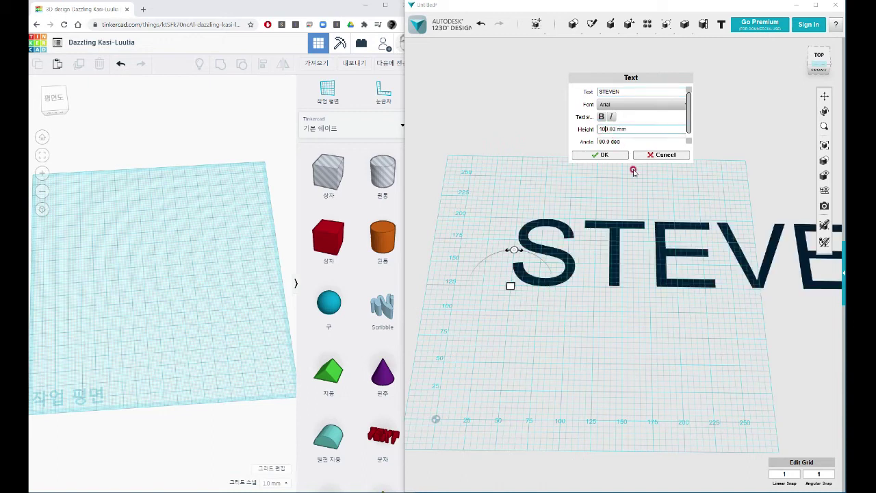
click(606, 128)
drag(605, 128, 572, 132)
text(50)
click(603, 155)
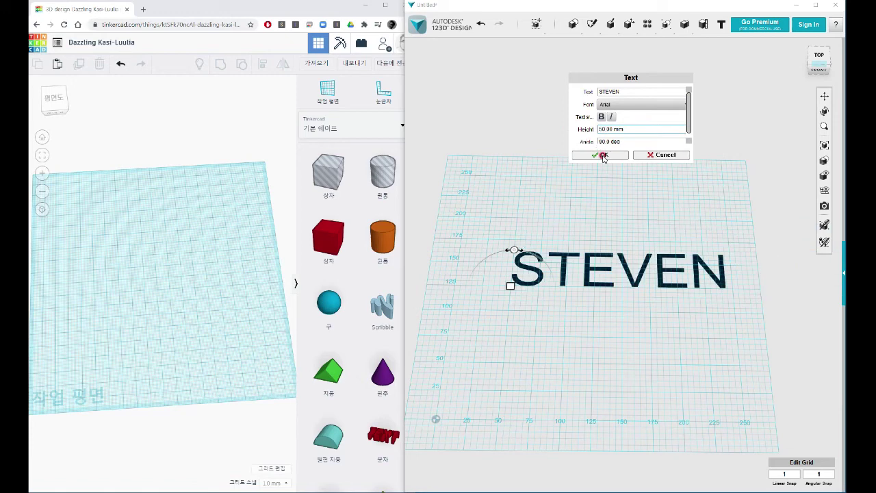
click(603, 155)
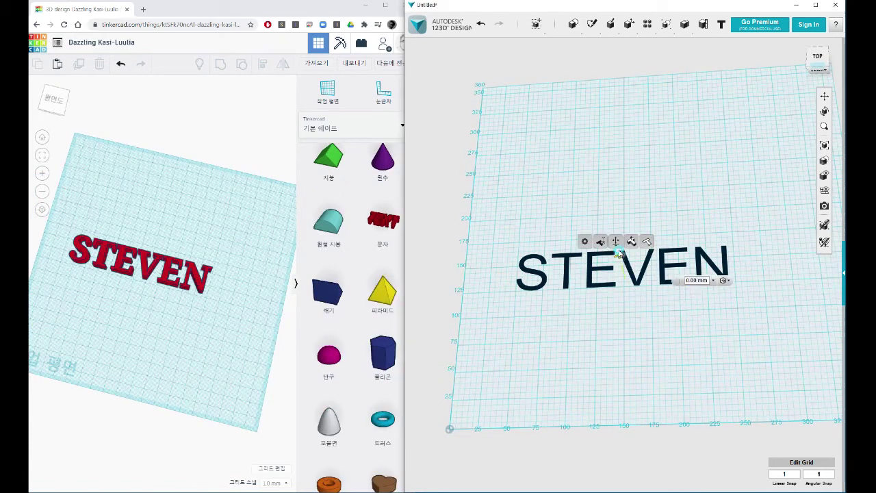
Extrude the English name text into a solid and compare it with the red 3D text in Tinkercad.
click(619, 246)
click(623, 332)
right_drag(596, 328, 593, 317)
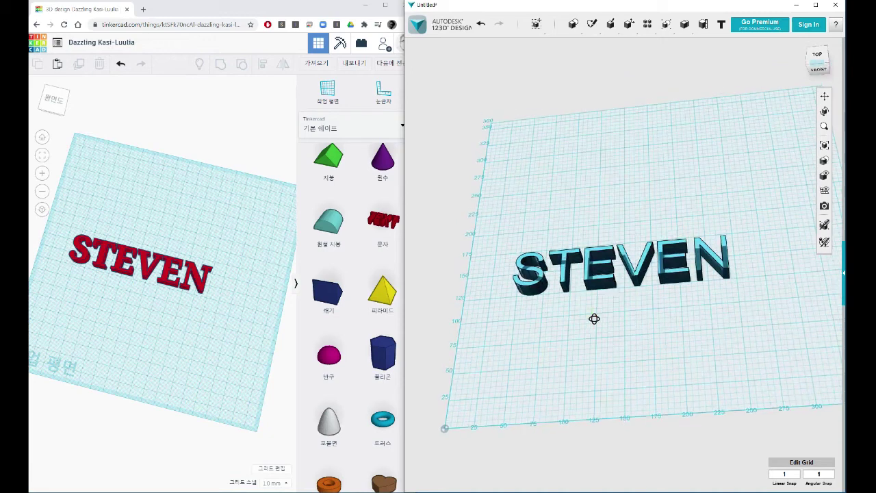
mouse_move(212, 343)
right_down()
mouse_move(258, 336)
mouse_move(240, 339)
right_up()
click(337, 314)
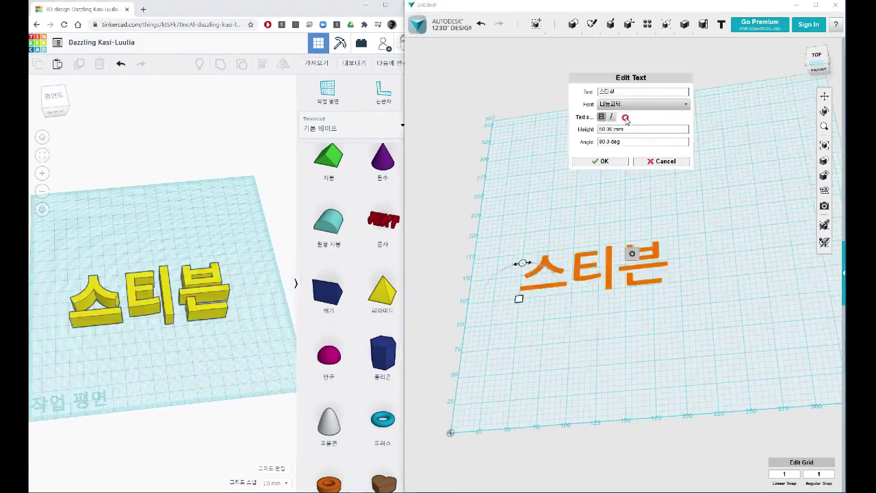
In 123D Design, set the Korean name text's height to 100 mm and its font to 나눔고딕 Light.
click(606, 128)
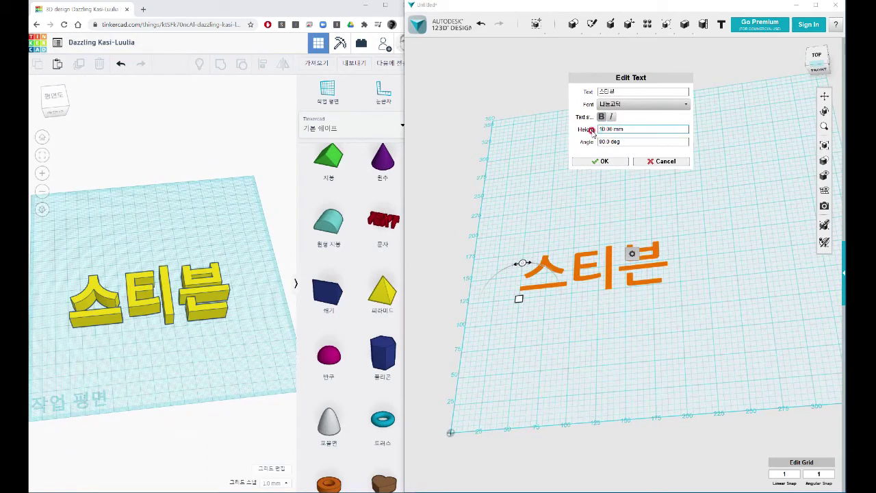
key(BackSpace)
text(10)
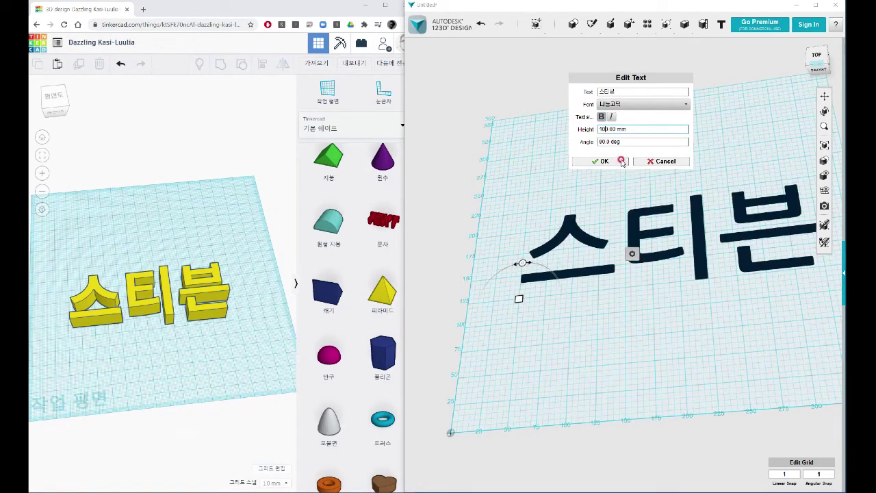
click(636, 104)
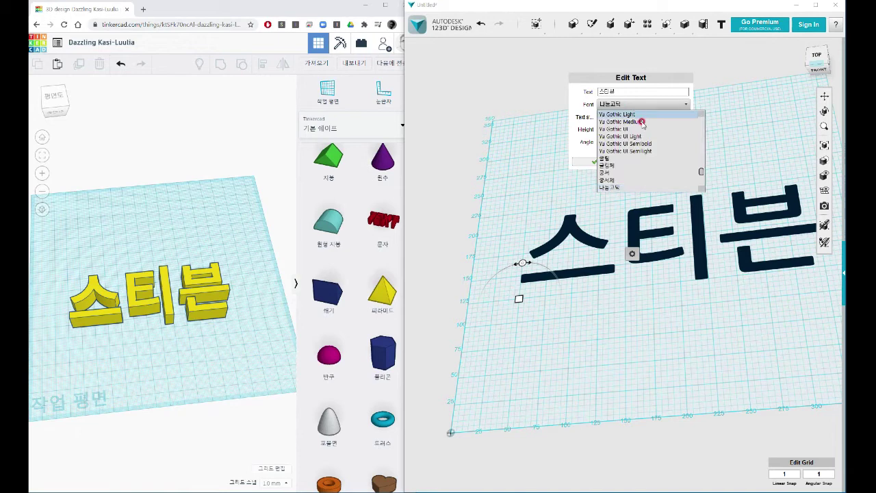
scroll(654, 176, down, 3)
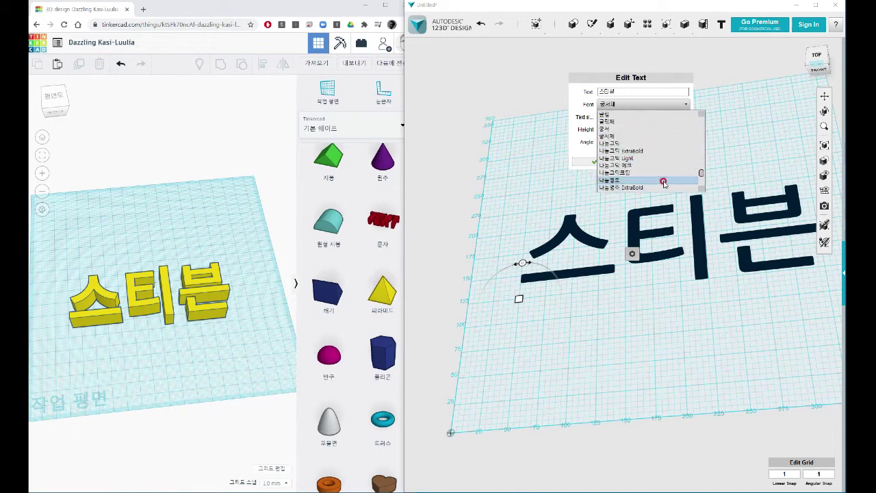
click(654, 161)
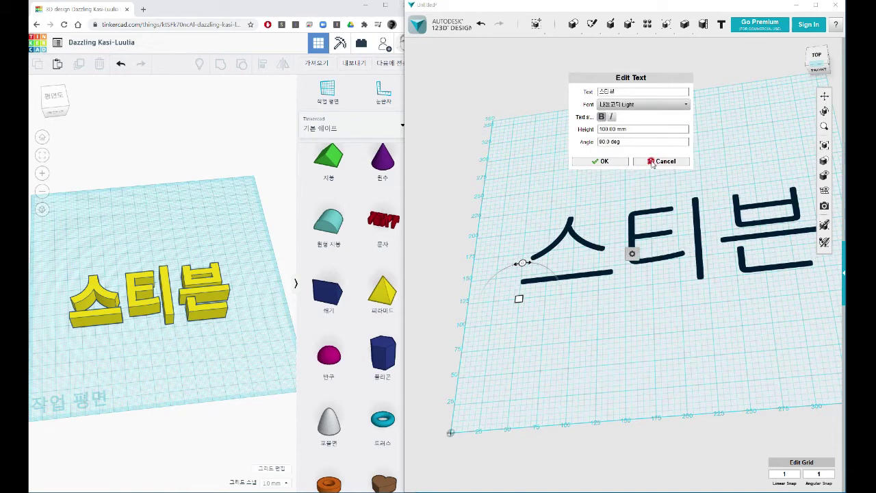
click(603, 161)
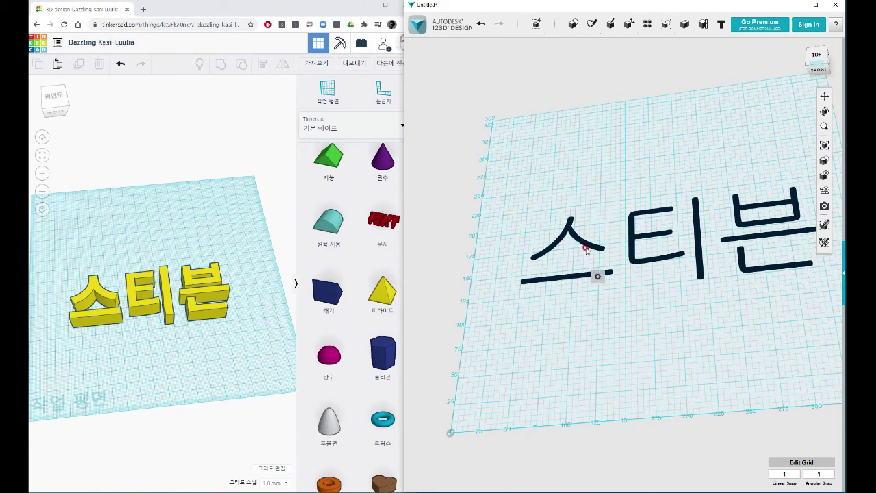
Try to extrude the Korean name text 22 mm.
mouse_move(597, 276)
click(628, 277)
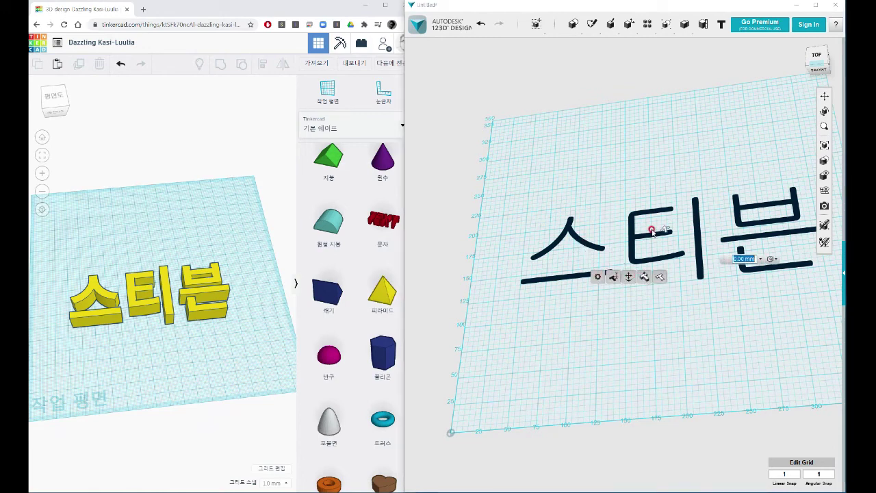
drag(664, 231, 657, 214)
mouse_move(627, 214)
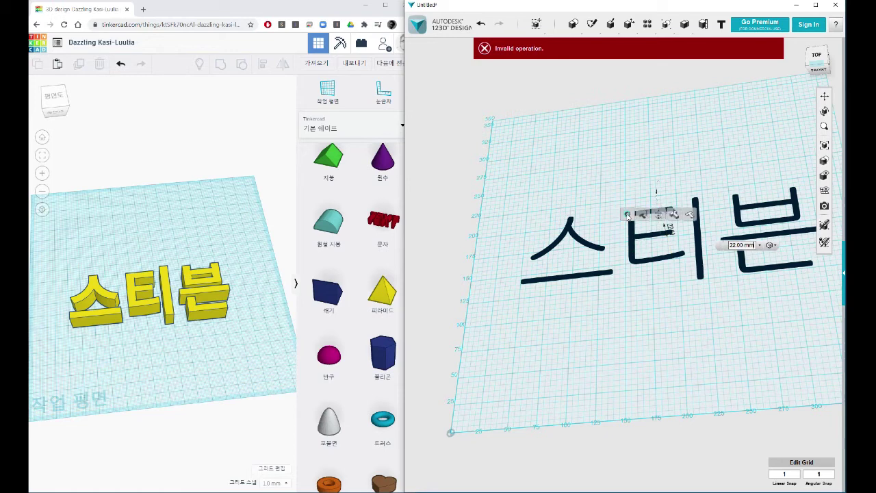
click(645, 219)
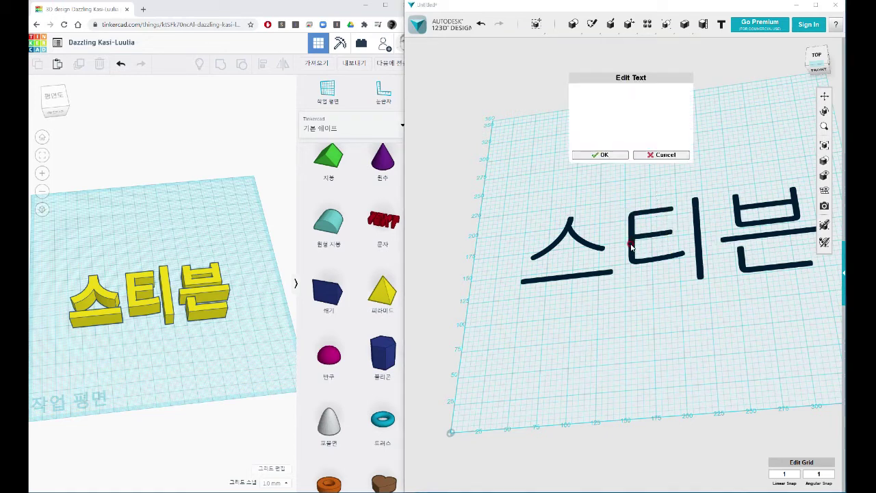
click(619, 106)
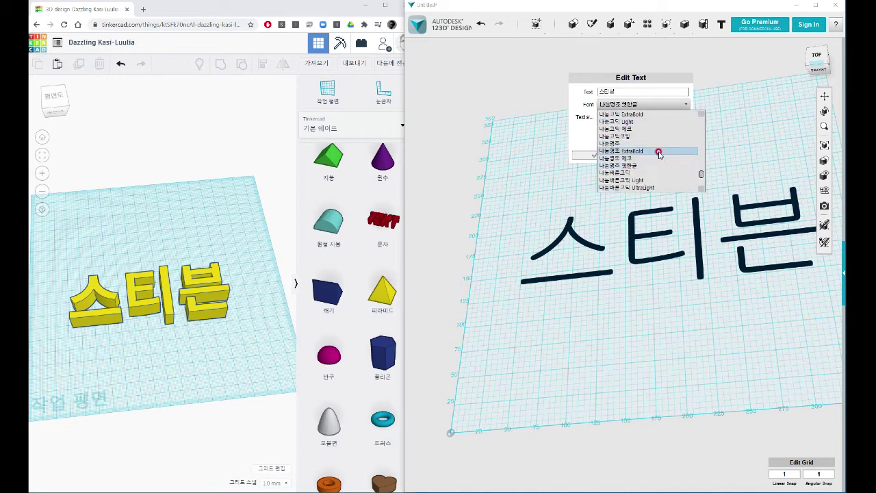
click(659, 151)
click(633, 105)
click(632, 122)
click(651, 156)
Edit the Korean name text and change its font to 맑은 고딕.
scroll(592, 190, down, 6)
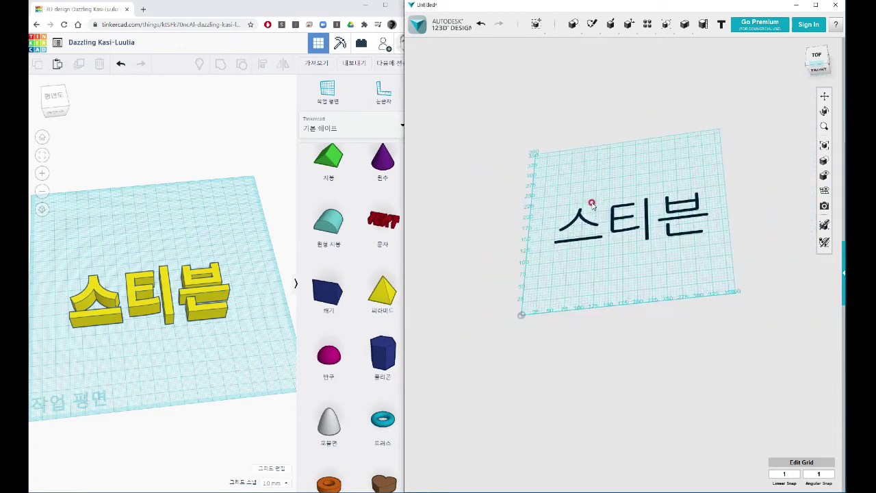
right_drag(558, 237, 545, 263)
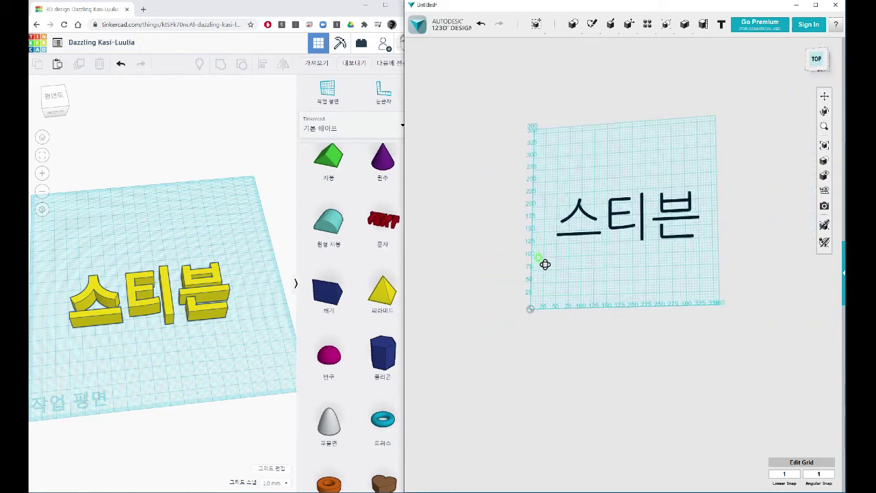
drag(678, 267, 584, 203)
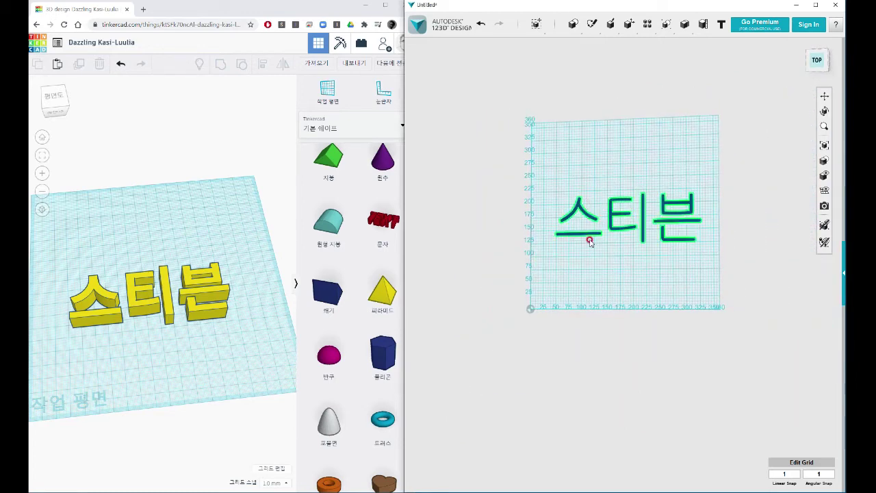
scroll(590, 241, up, 5)
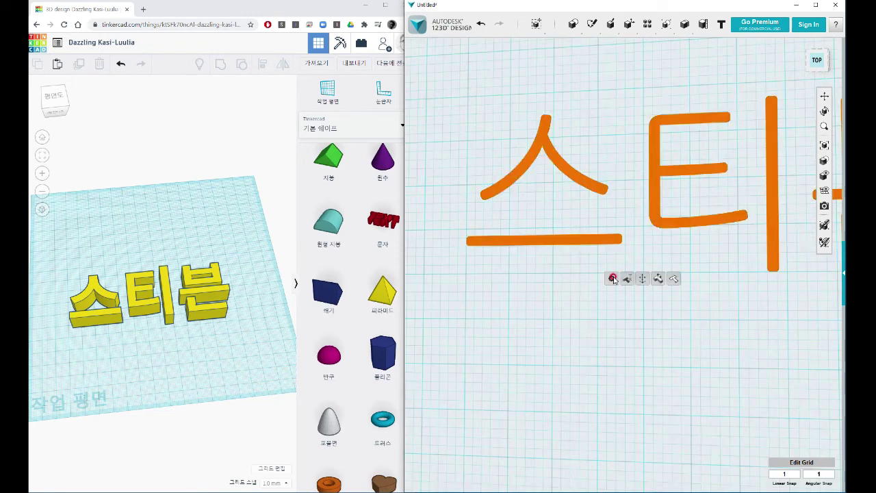
click(613, 279)
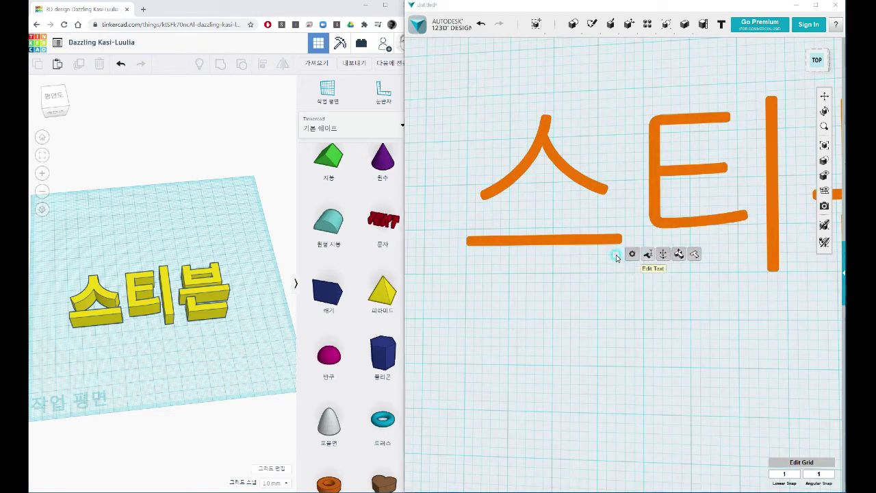
click(617, 255)
click(628, 91)
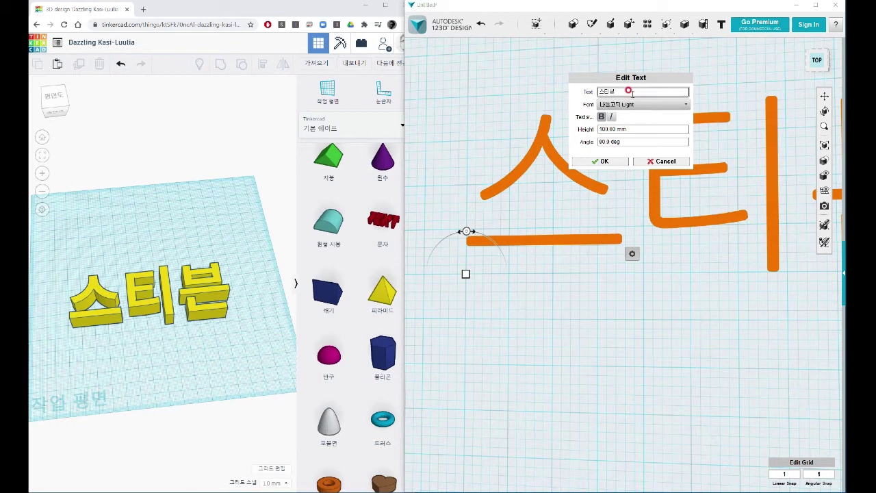
click(603, 104)
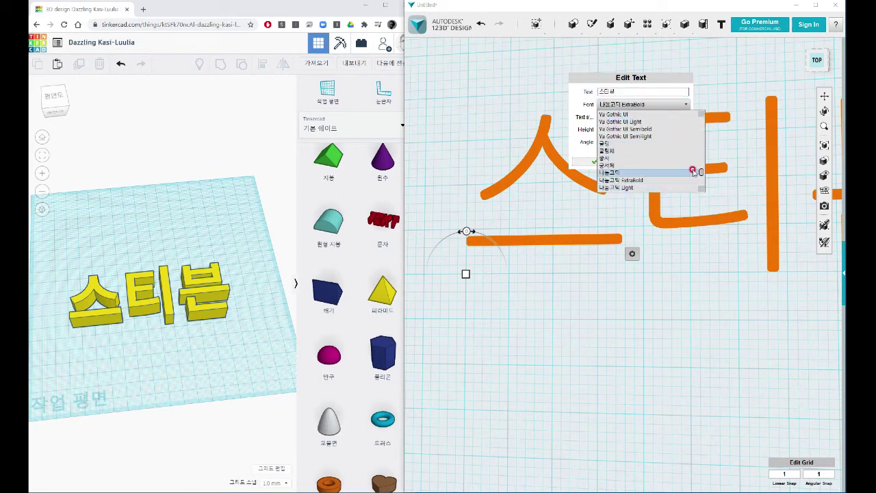
drag(701, 175, 702, 183)
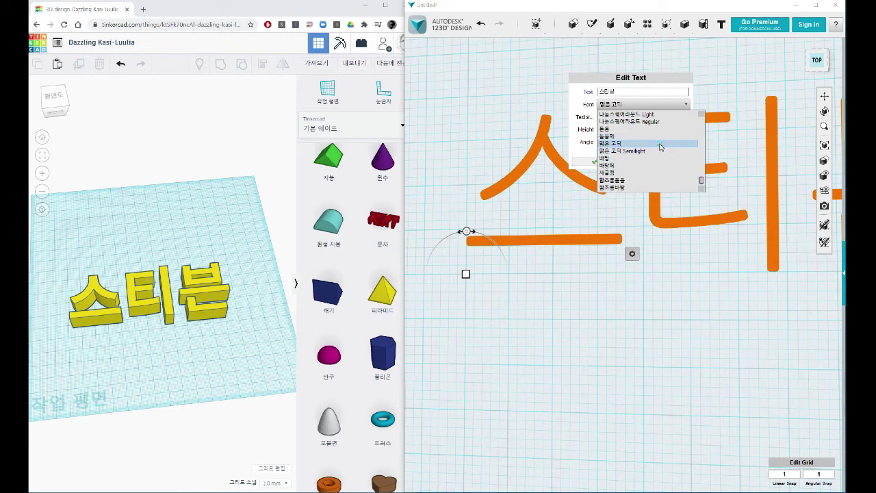
click(661, 145)
click(607, 162)
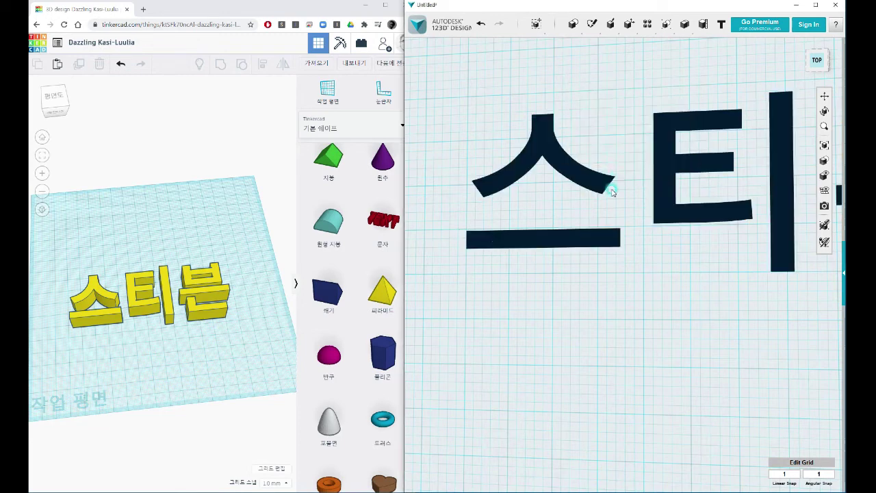
scroll(611, 192, down, 5)
right_drag(612, 203, 596, 215)
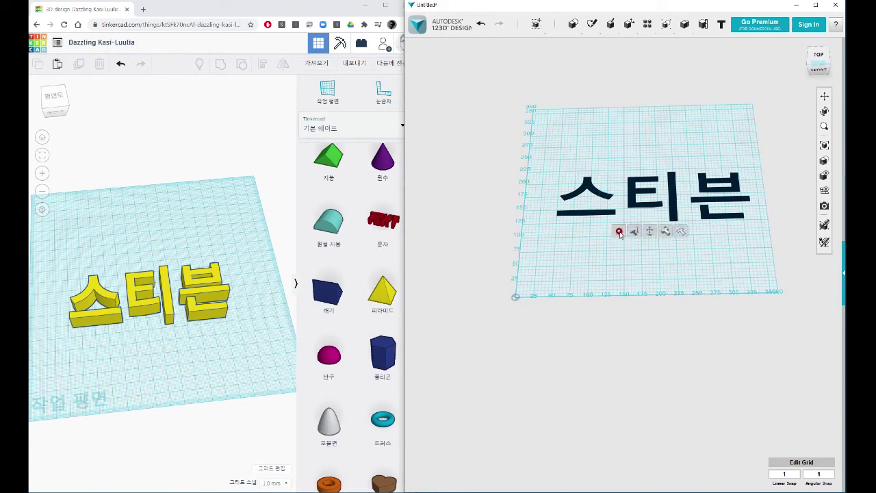
Extrude the Korean name text into a solid and view its letters from an angle.
click(665, 231)
drag(652, 190, 618, 172)
click(652, 237)
right_drag(652, 237, 531, 314)
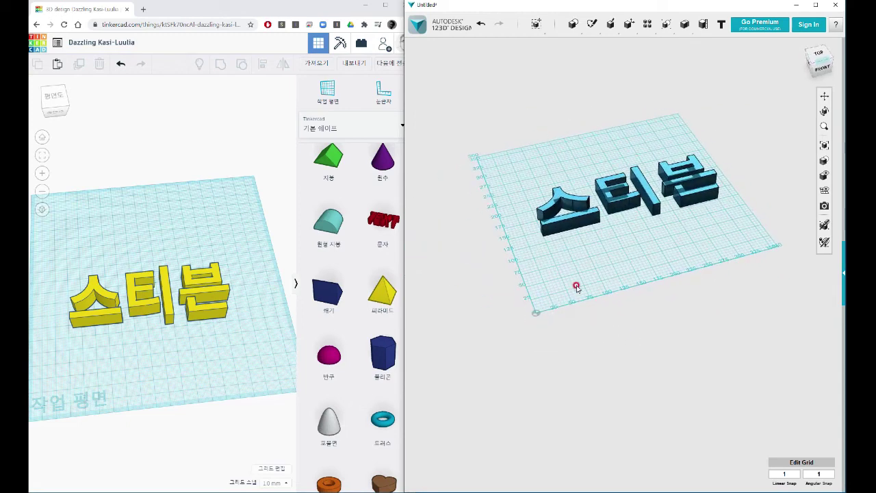
scroll(573, 288, up, 5)
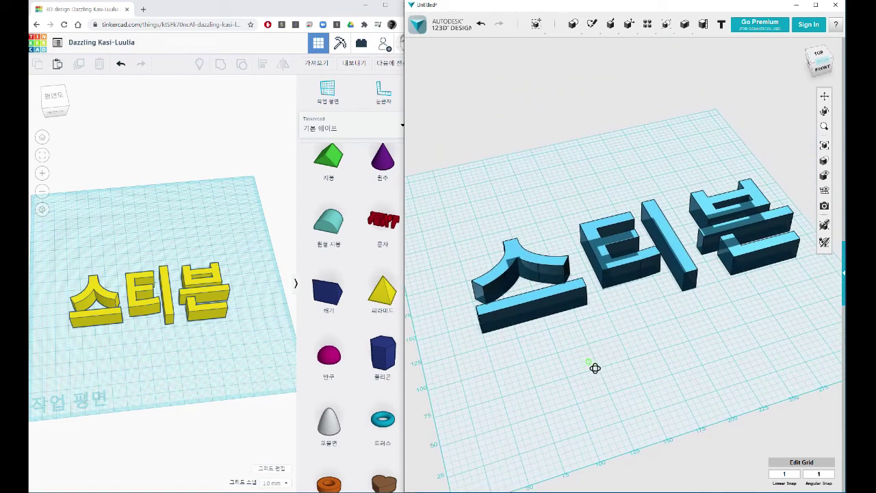
right_drag(595, 370, 589, 368)
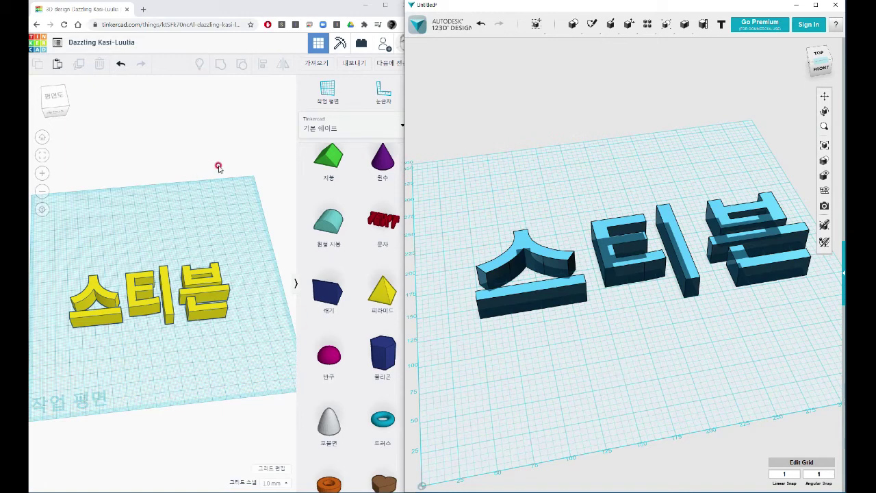
In Tinkercad, add a red box as a backing plate for the yellow Korean text and shift the text 7 mm sideways on it.
scroll(336, 291, up, 5)
drag(328, 235, 252, 283)
click(206, 311)
right_drag(206, 311, 193, 344)
drag(191, 314, 191, 275)
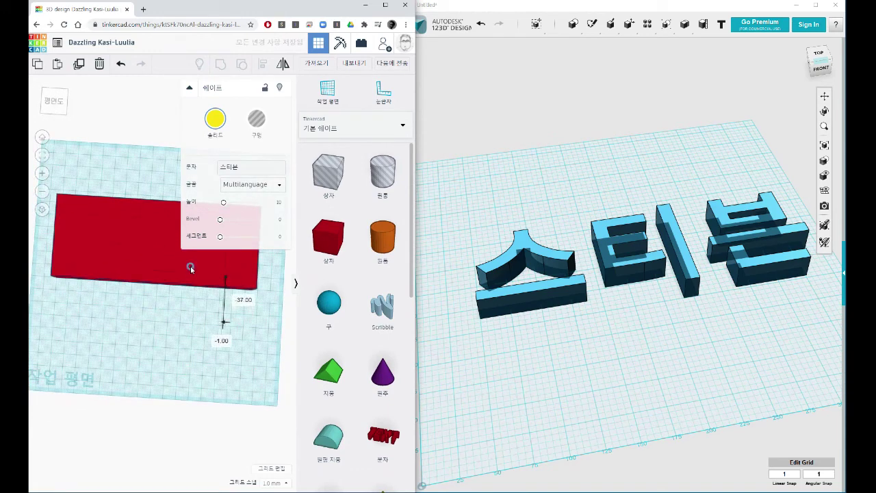
mouse_move(154, 248)
right_down()
mouse_move(144, 285)
mouse_move(145, 250)
right_up()
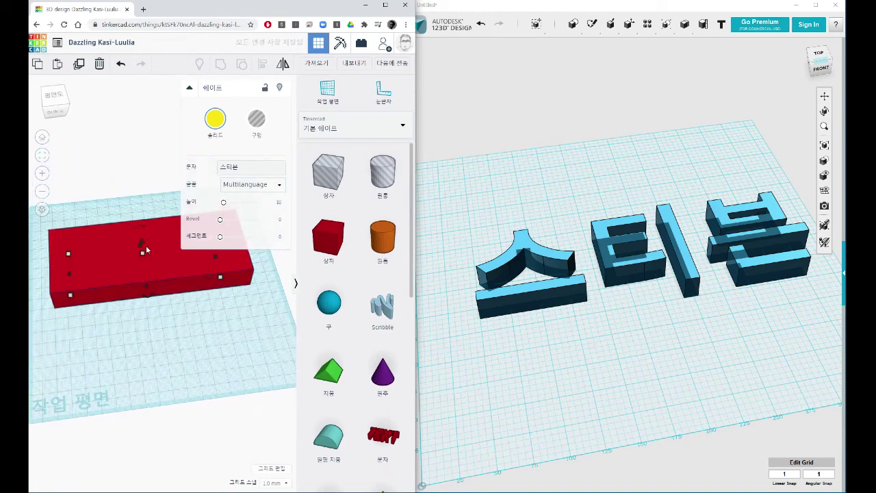
right_drag(64, 290, 185, 397)
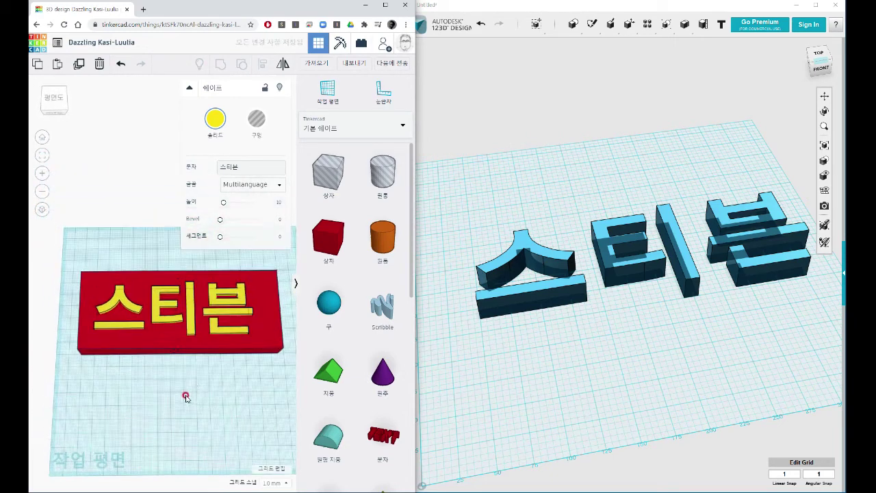
drag(211, 315, 221, 315)
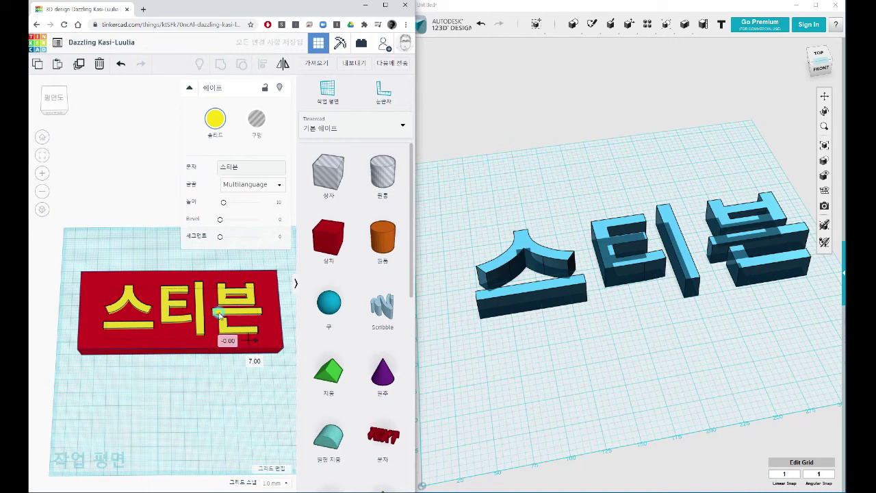
In 123D Design, place a box on the grid behind the first letter of the extruded Korean text.
click(439, 349)
key(ctrl+shift+t)
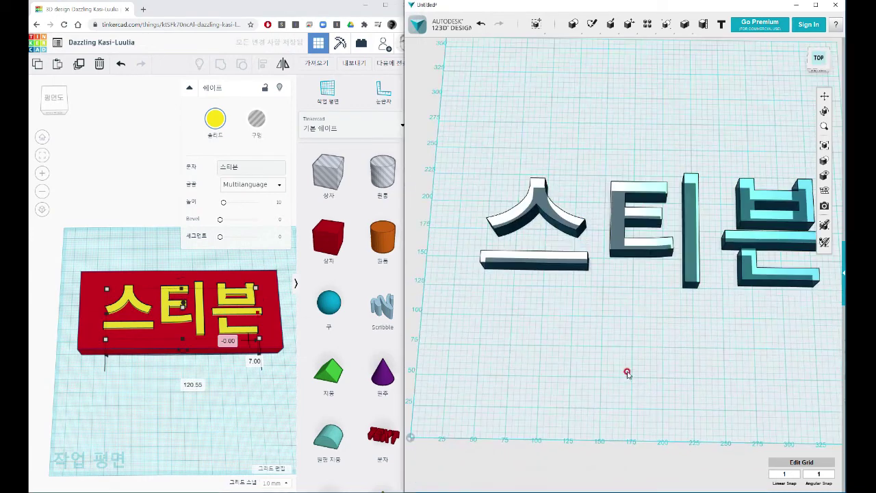
right_drag(626, 371, 634, 369)
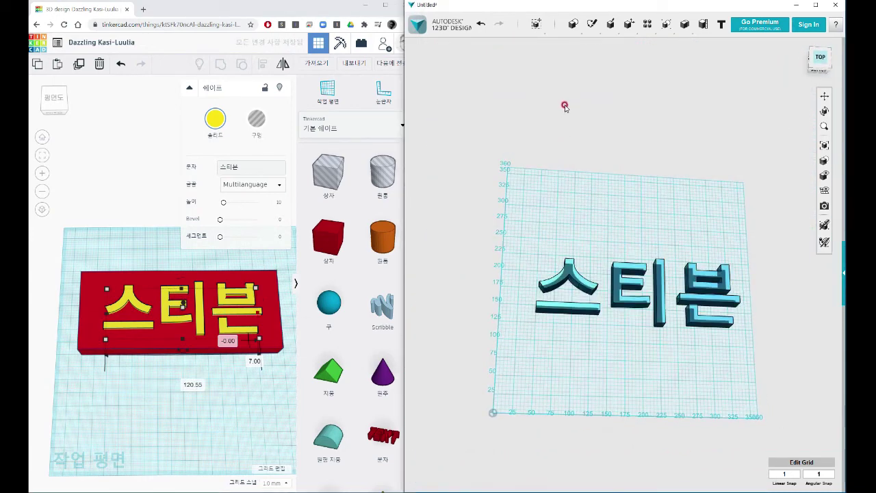
mouse_move(563, 29)
drag(576, 46, 565, 227)
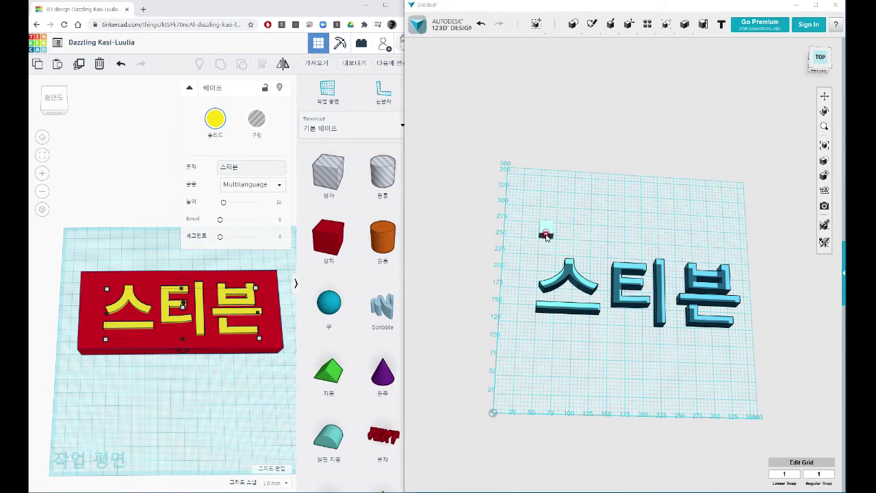
click(532, 236)
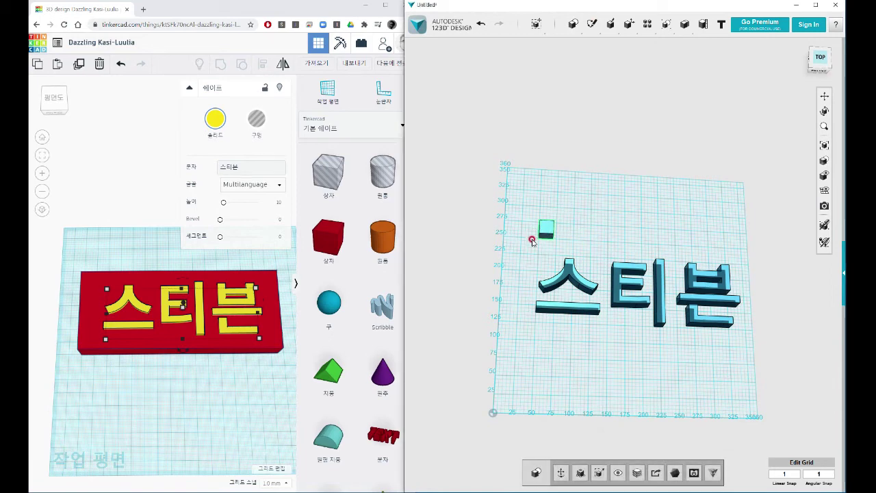
Stretch the box by 283 mm from its side face so it runs along the whole Korean text.
right_drag(532, 236, 528, 212)
scroll(554, 287, up, 5)
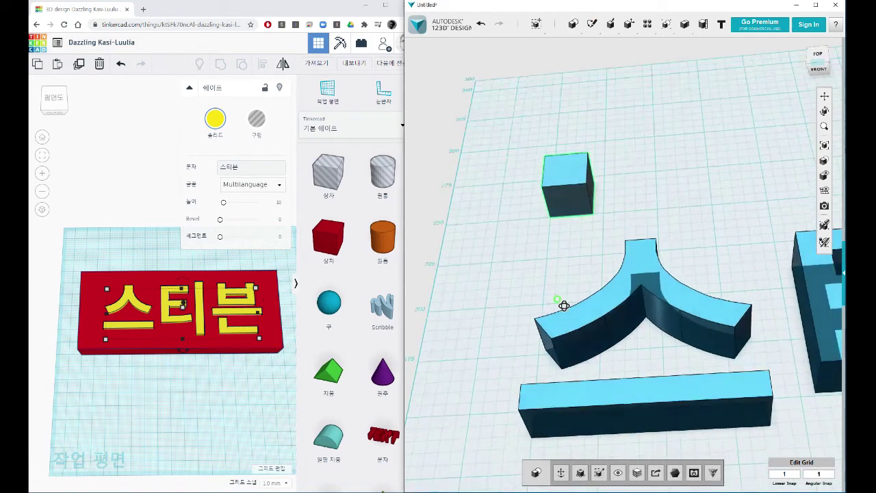
scroll(564, 305, down, 5)
right_drag(629, 305, 671, 340)
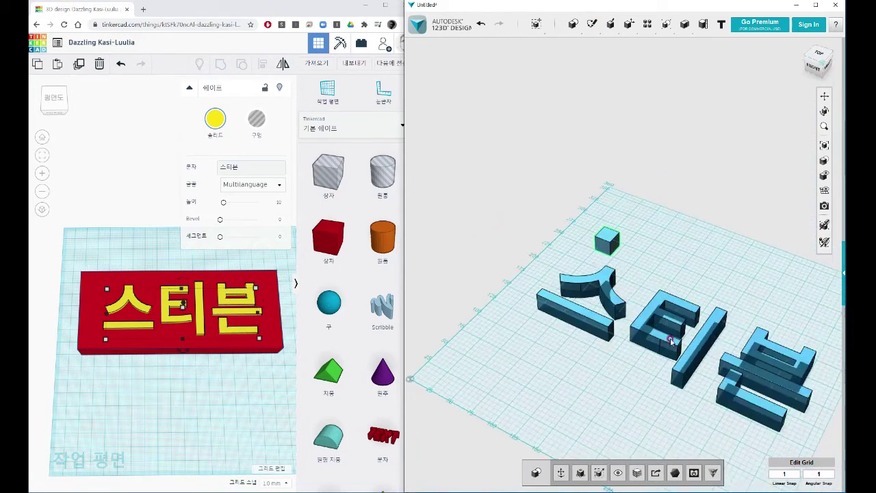
scroll(629, 274, up, 5)
middle_drag(573, 274, 622, 251)
click(576, 213)
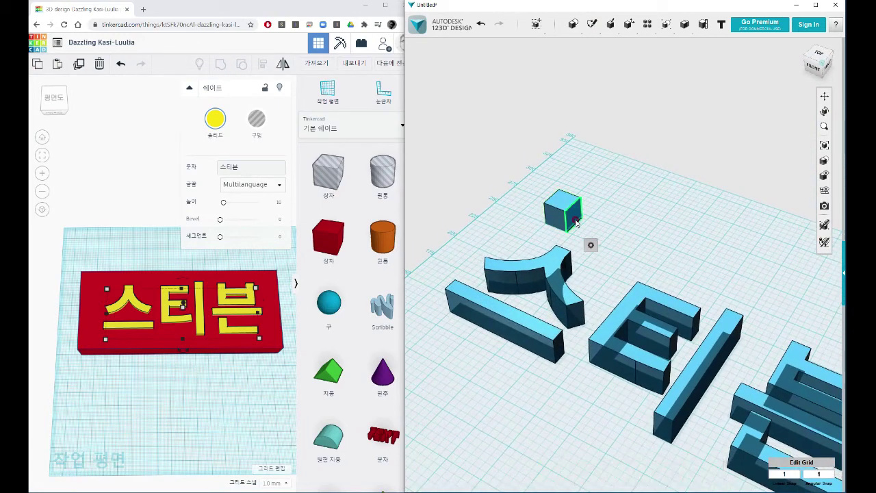
click(620, 246)
drag(587, 214, 773, 321)
scroll(684, 277, down, 5)
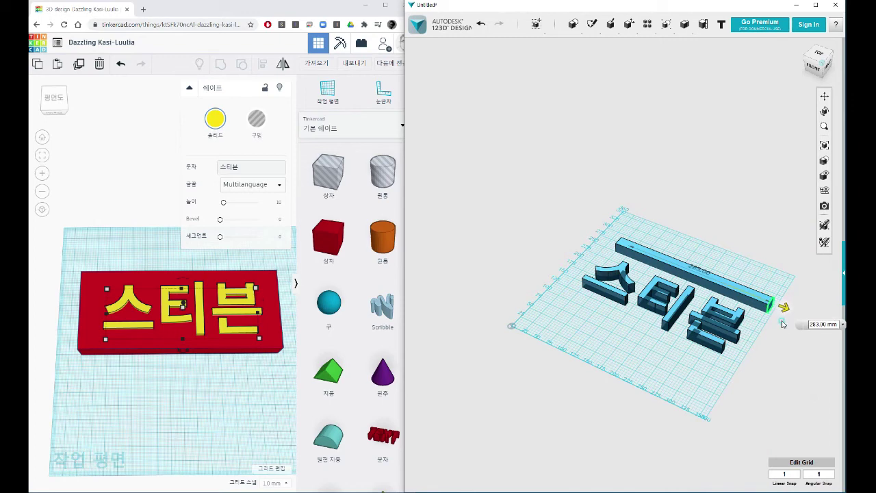
Extend the opposite end face of the long bar slightly outward past the first letter.
right_drag(579, 391, 619, 358)
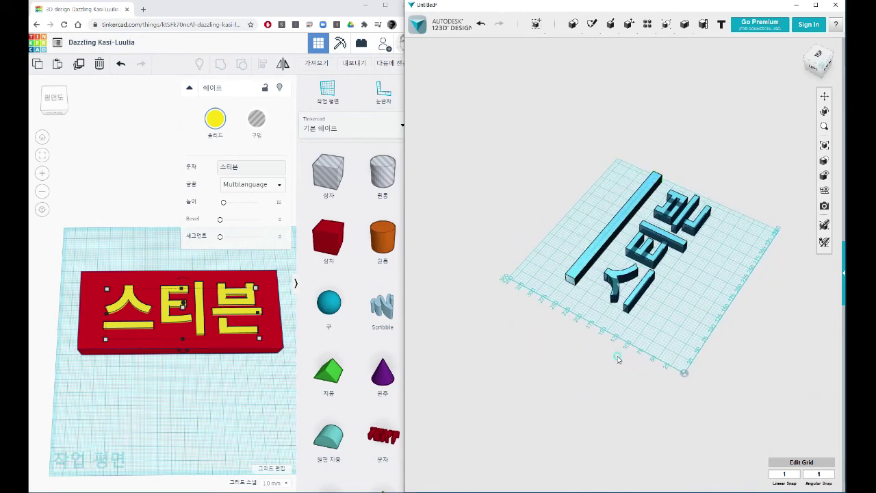
scroll(569, 304, up, 5)
click(578, 242)
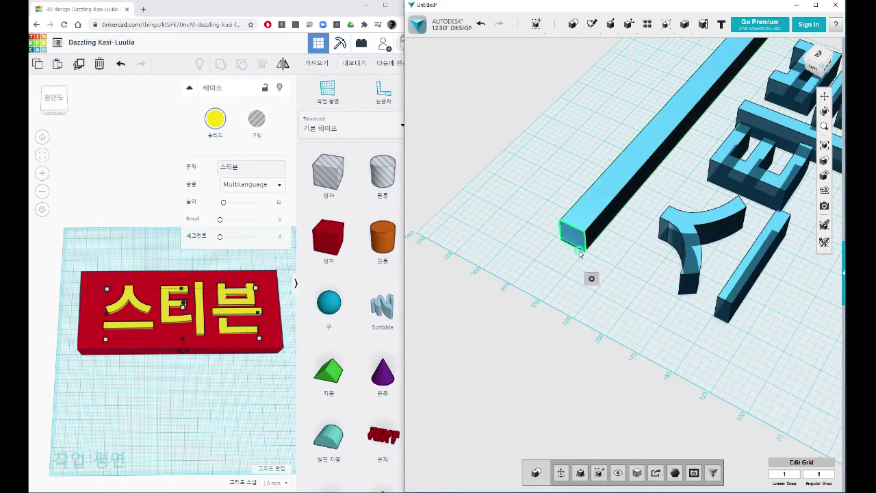
drag(572, 252, 553, 272)
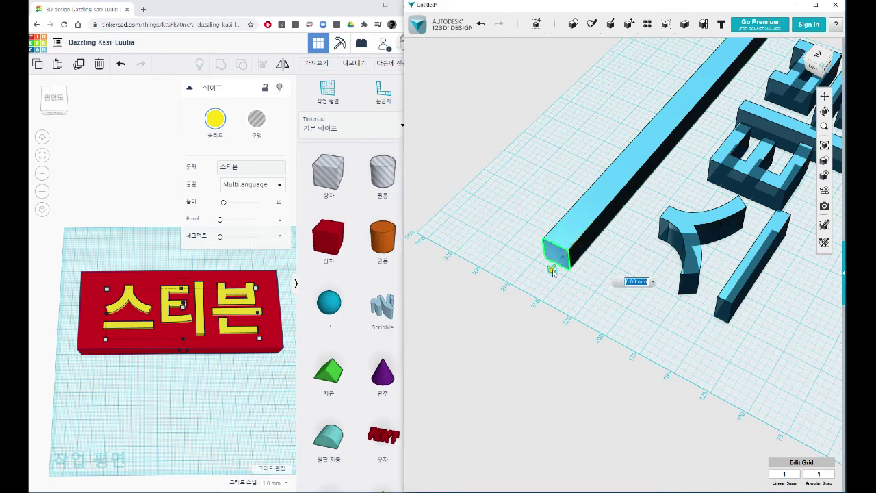
Widen the bar into a plate by Press/Pull on its long back face and move the Korean text solid onto it.
right_drag(576, 317, 694, 265)
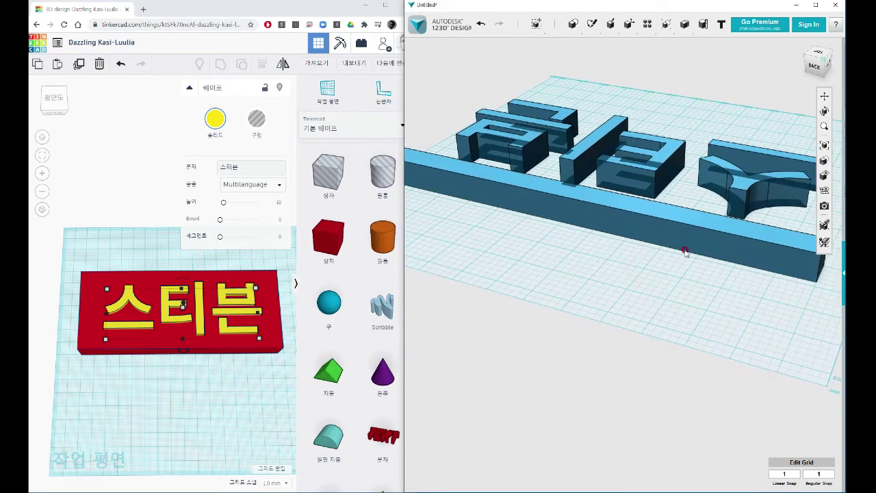
click(679, 237)
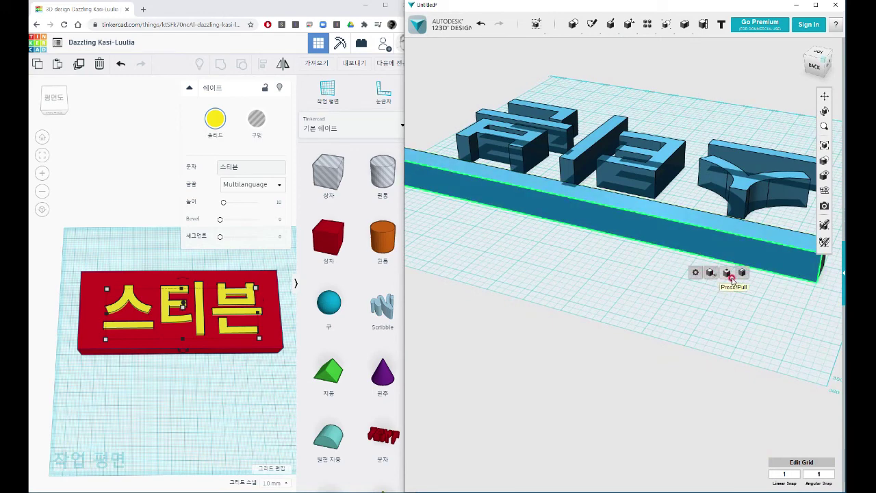
click(731, 274)
right_drag(676, 245, 673, 379)
drag(670, 349, 674, 296)
mouse_move(675, 295)
right_down()
mouse_move(665, 336)
mouse_move(665, 294)
right_up()
Raise the Korean text solid so its letters stand out above the plate's upper surface.
scroll(642, 326, up, 5)
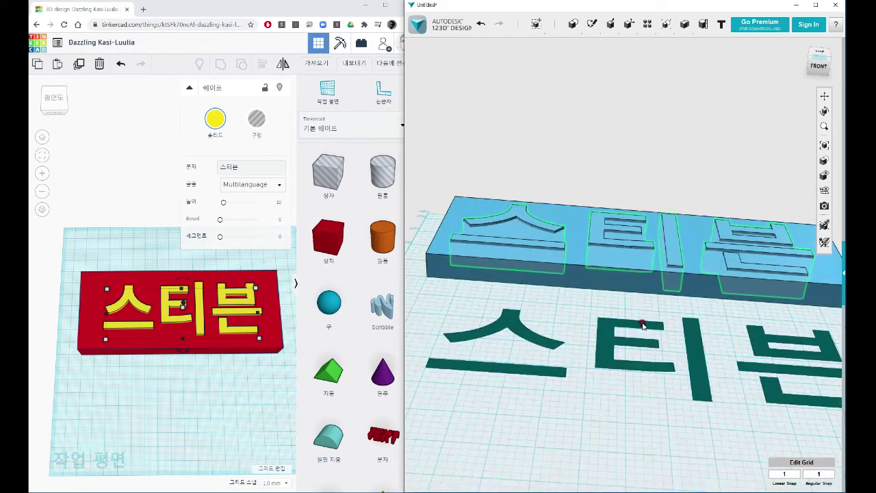
right_drag(643, 326, 658, 337)
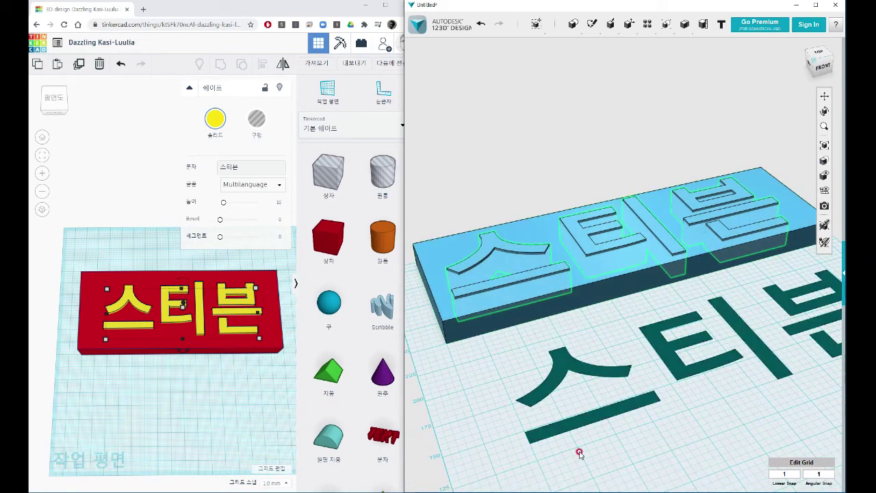
click(563, 268)
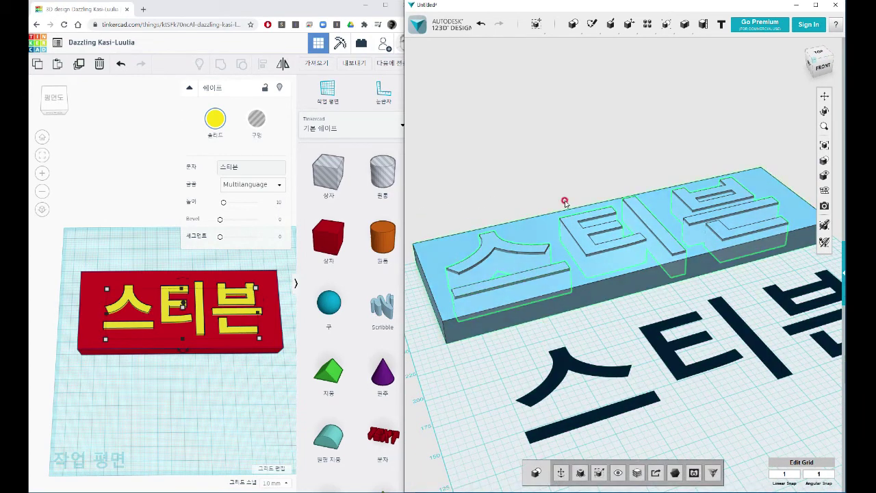
click(569, 468)
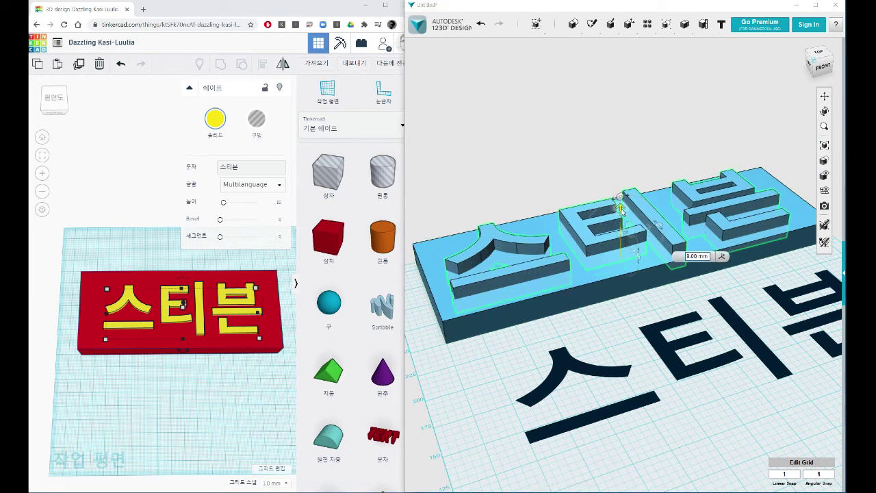
click(684, 397)
right_drag(685, 397, 700, 429)
scroll(700, 429, down, 3)
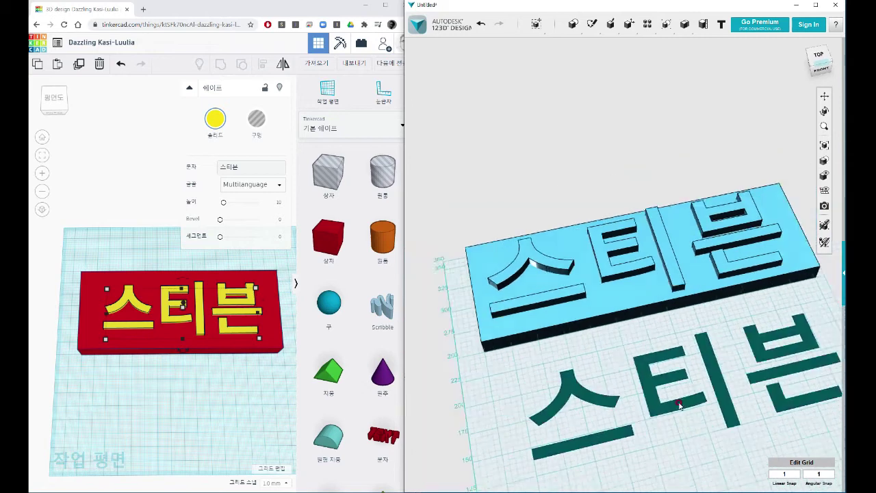
middle_drag(541, 377, 525, 368)
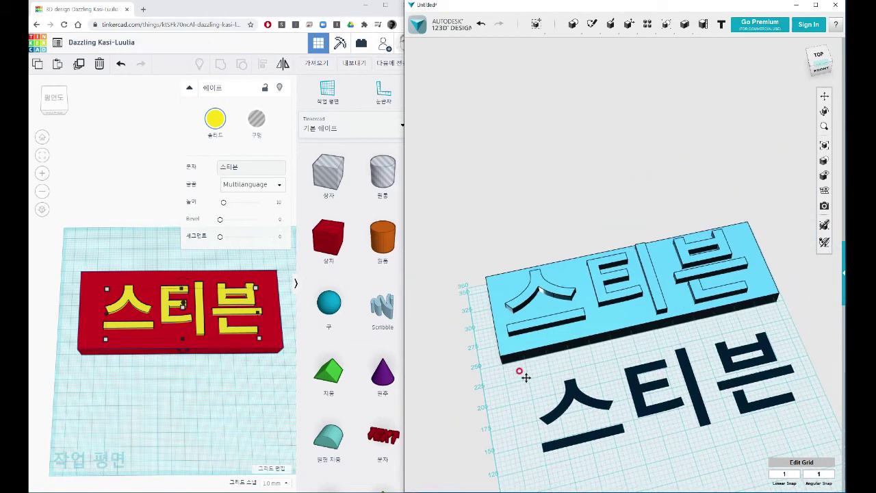
In Tinkercad, turn the Korean text into a hole and group it with the red plate to engrave the letters.
click(241, 361)
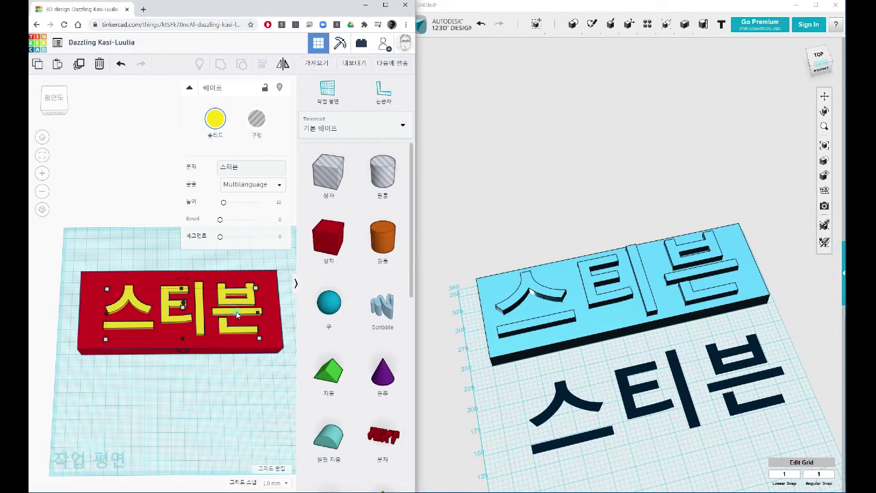
click(256, 122)
key(ctrl+a)
key(ctrl+g)
right_drag(222, 397, 203, 423)
scroll(259, 399, up, 3)
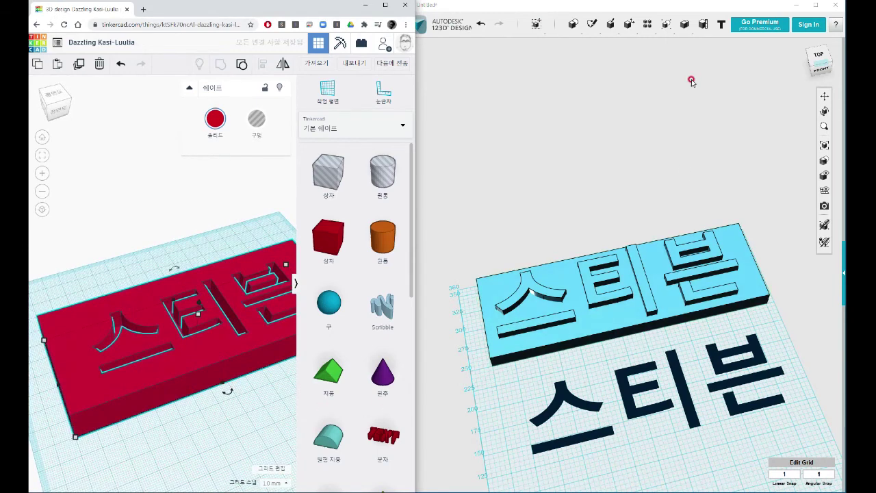
In 123D Design, subtract the Korean text solid from the plate to engrave the letters.
click(699, 45)
click(610, 313)
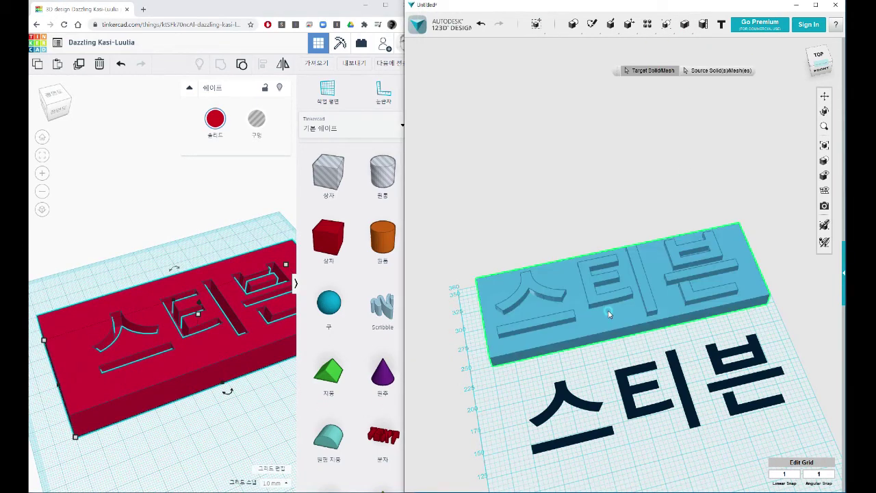
click(597, 306)
click(613, 199)
right_drag(630, 356, 678, 381)
scroll(633, 364, up, 2)
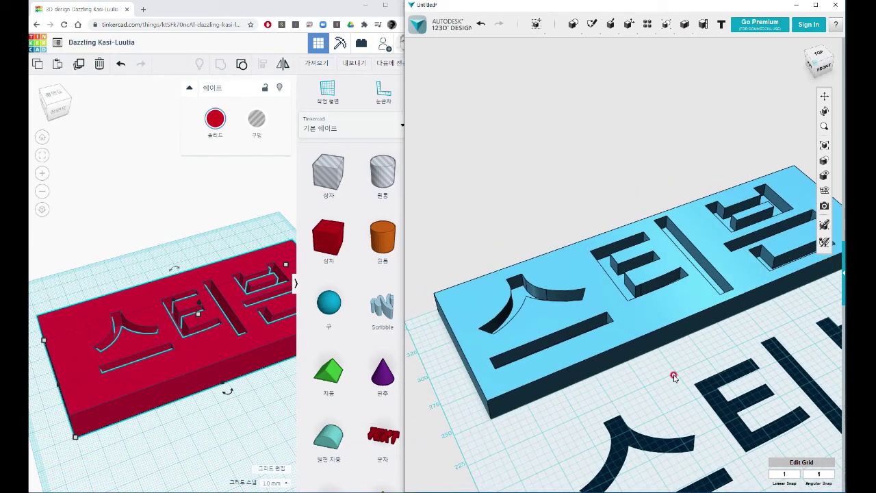